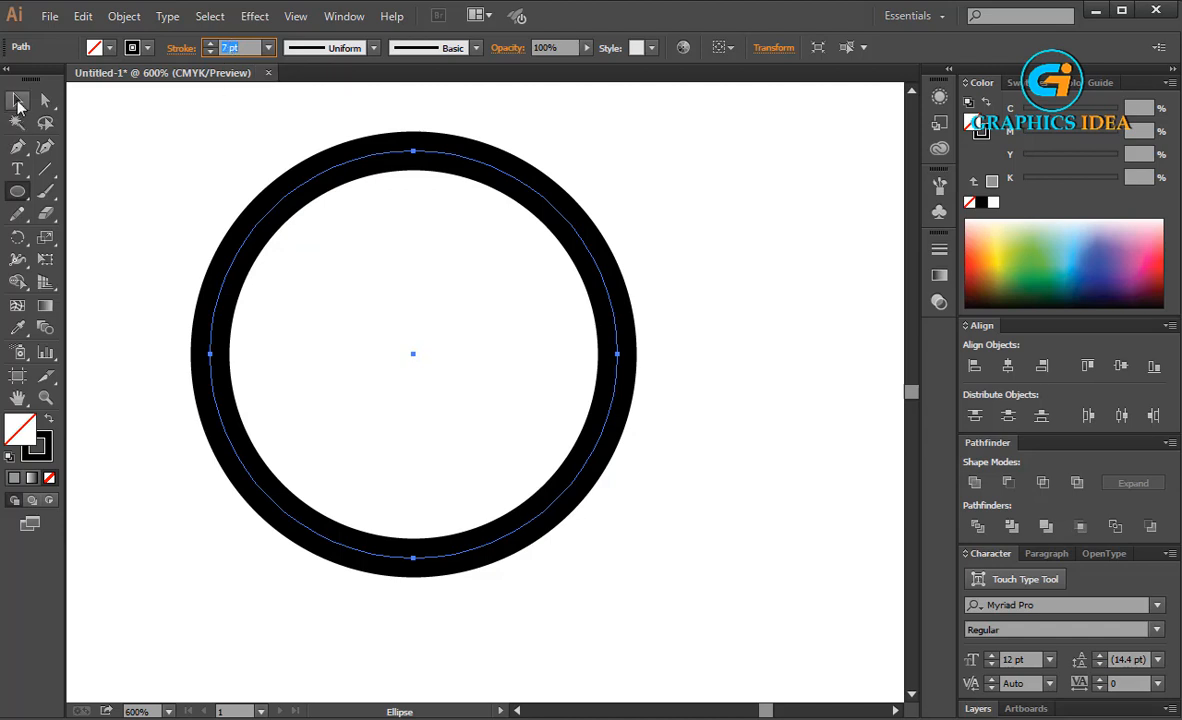
Set the circle's stroke weight to 8 pt and move the circle slightly right and down on the artboard
key(Up)
click(18, 100)
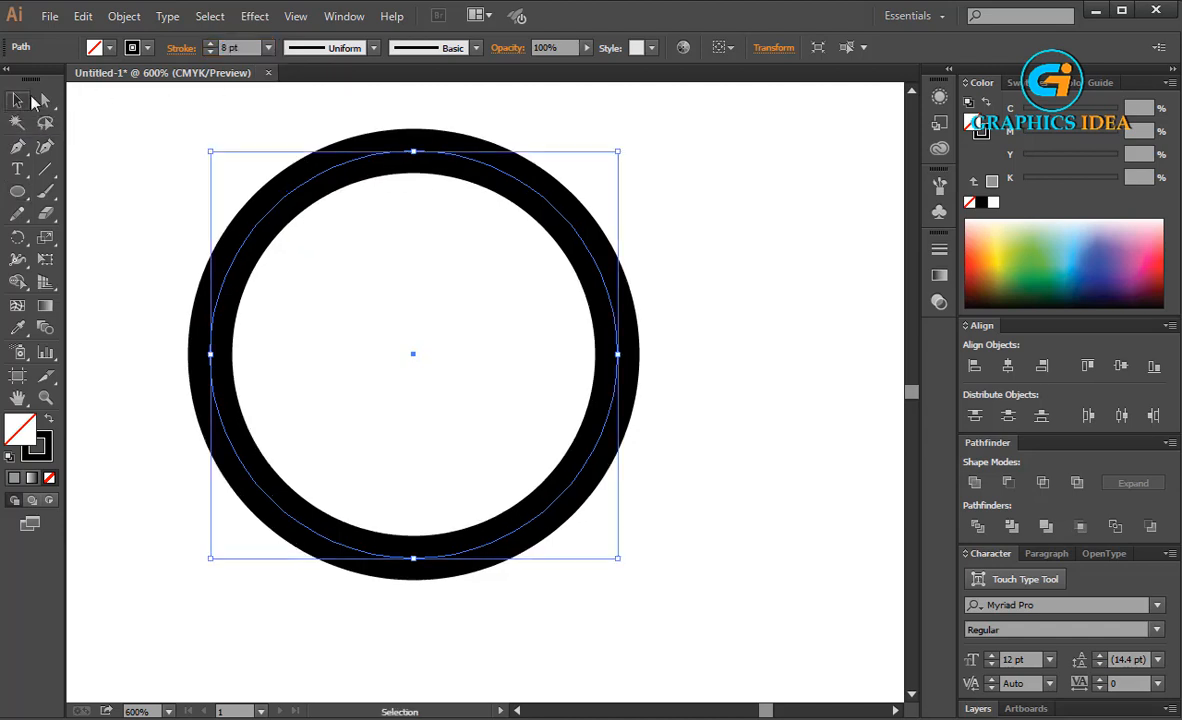
click(161, 105)
click(483, 175)
drag(485, 170, 621, 236)
Expand the circle's stroke into a solid filled ring and keep the ring selected
click(106, 18)
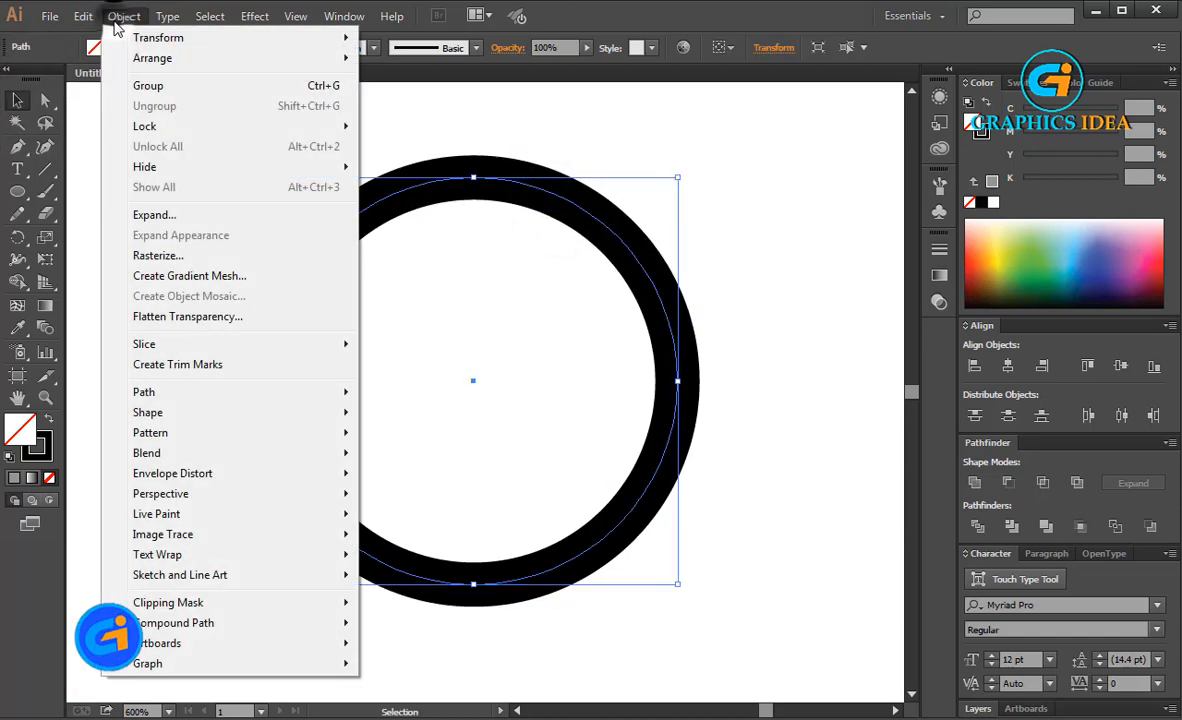
click(166, 218)
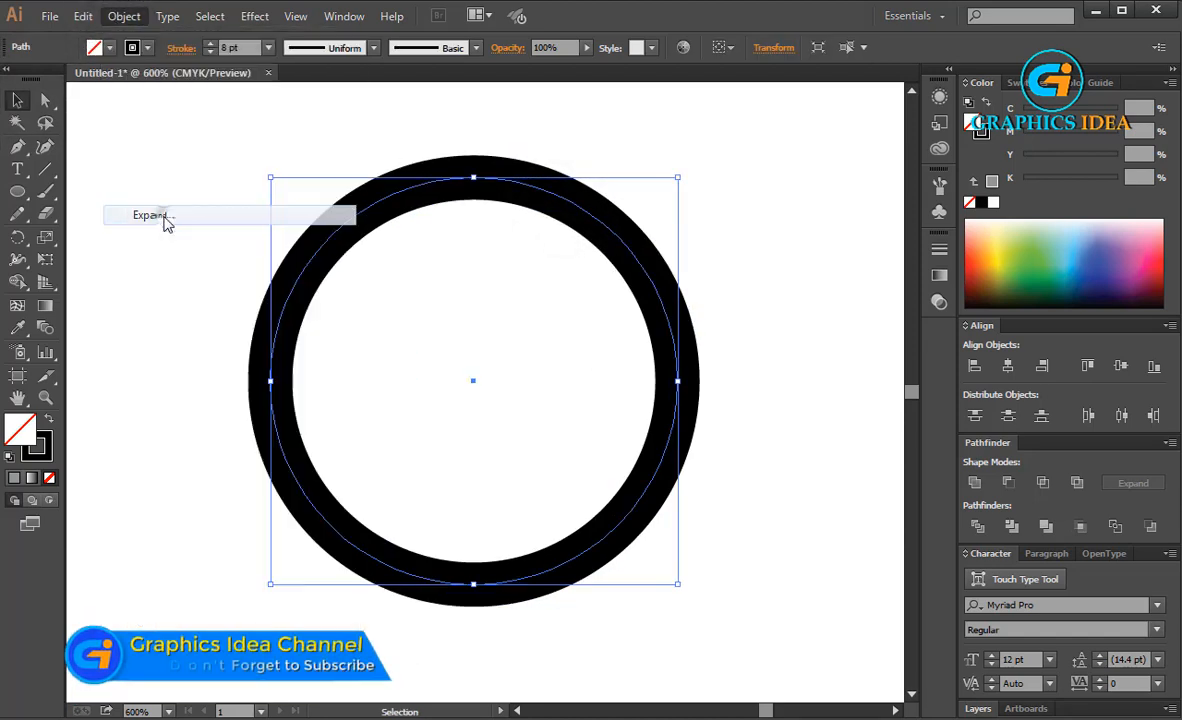
click(545, 484)
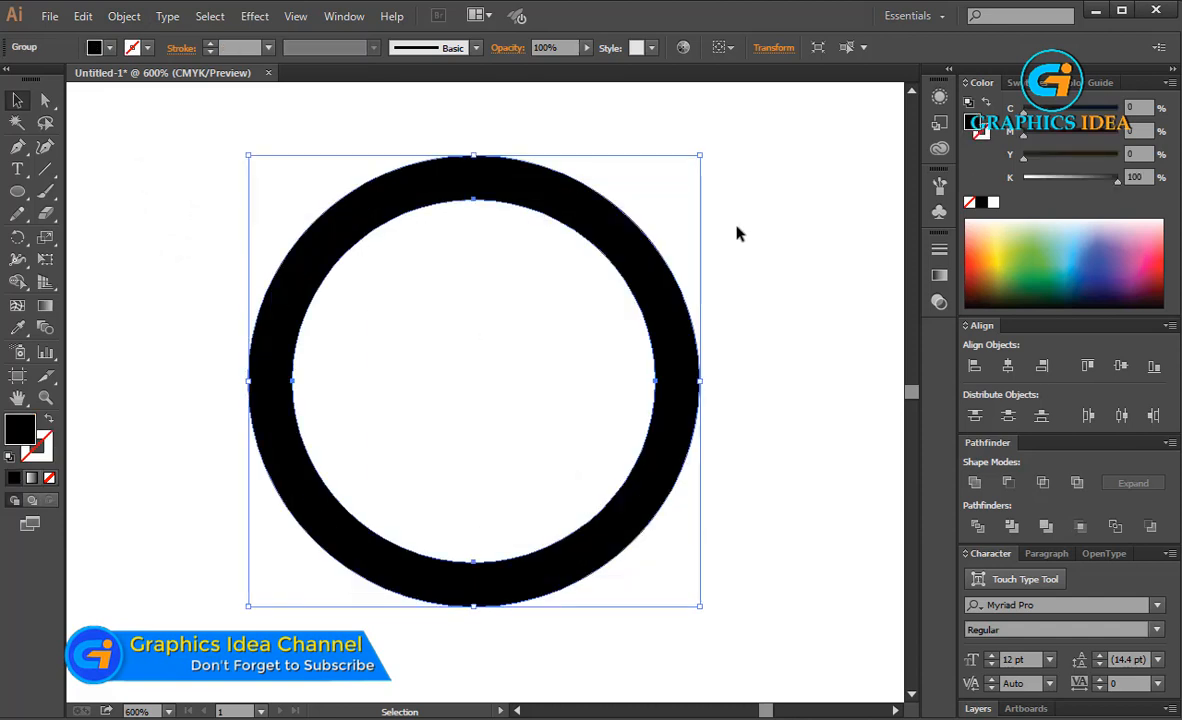
click(739, 229)
click(635, 265)
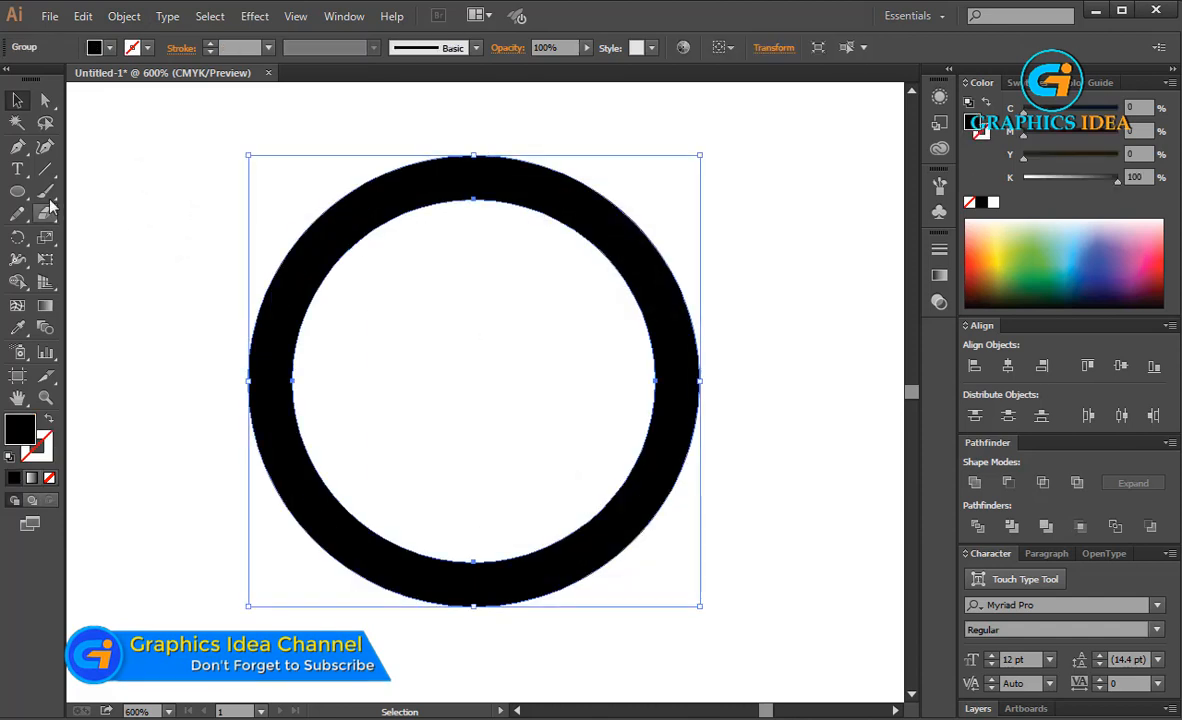
Draw a closed curved swoosh without fill using the Pen tool, from the ring's lower left to a tip beyond its upper right and back
click(17, 147)
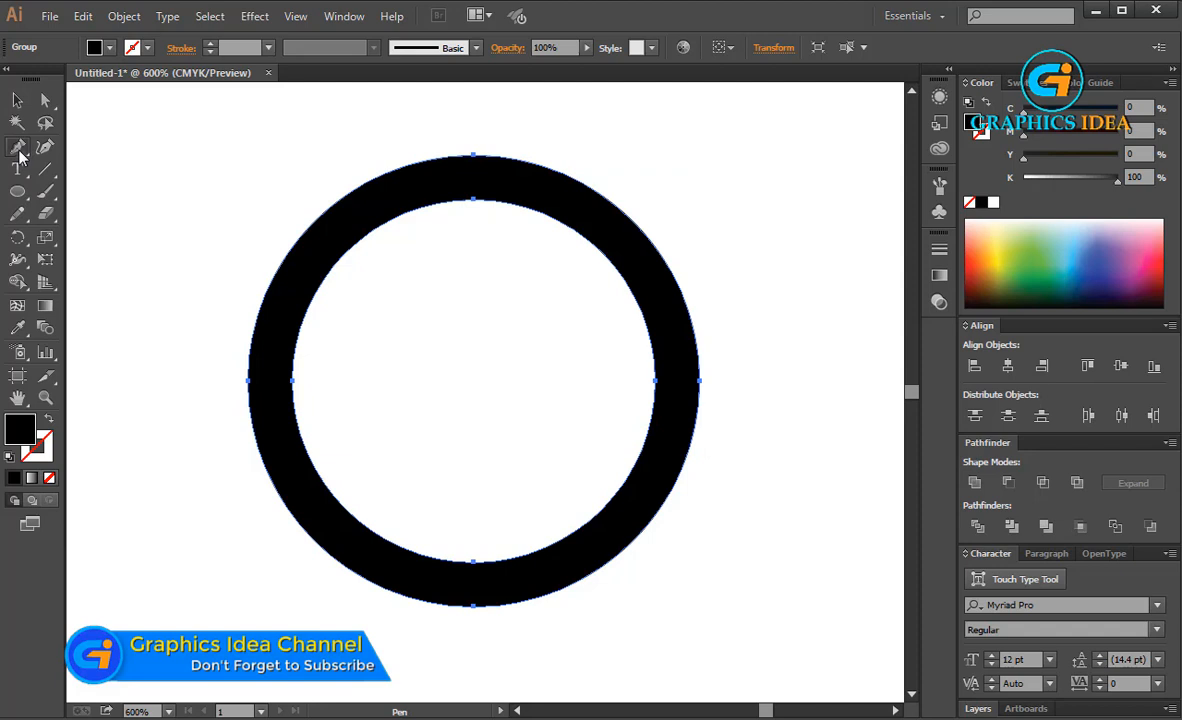
click(271, 480)
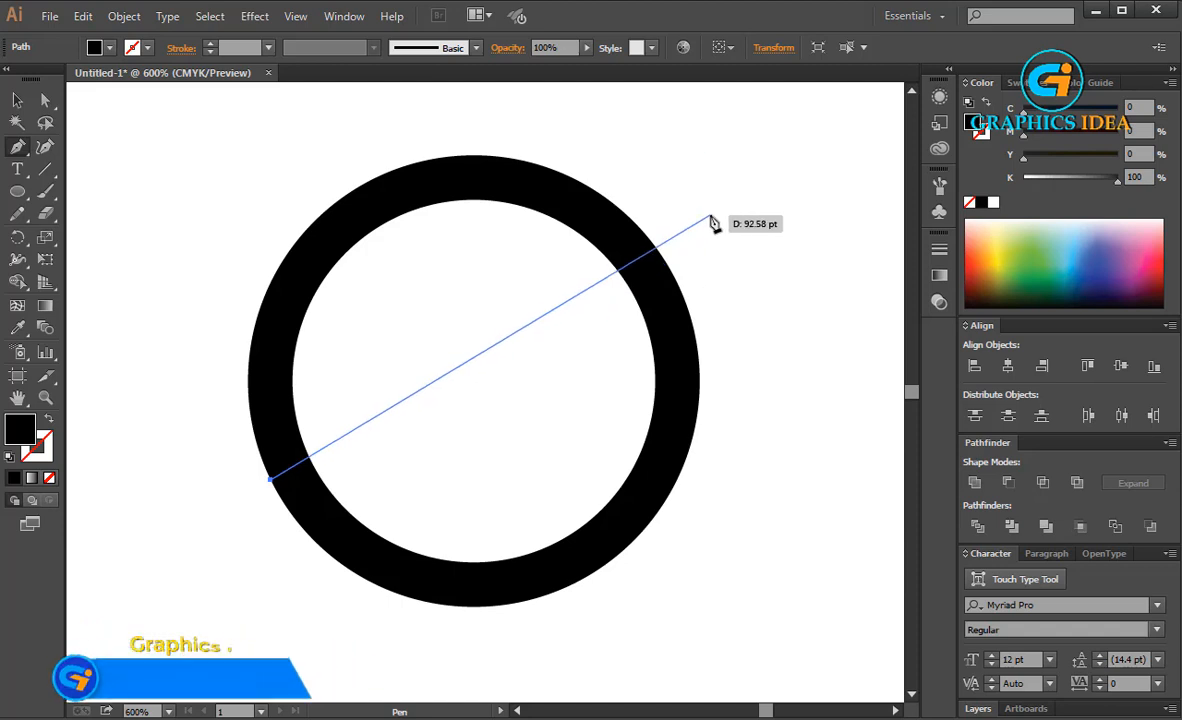
drag(718, 222, 857, 178)
scroll(690, 355, down, 11)
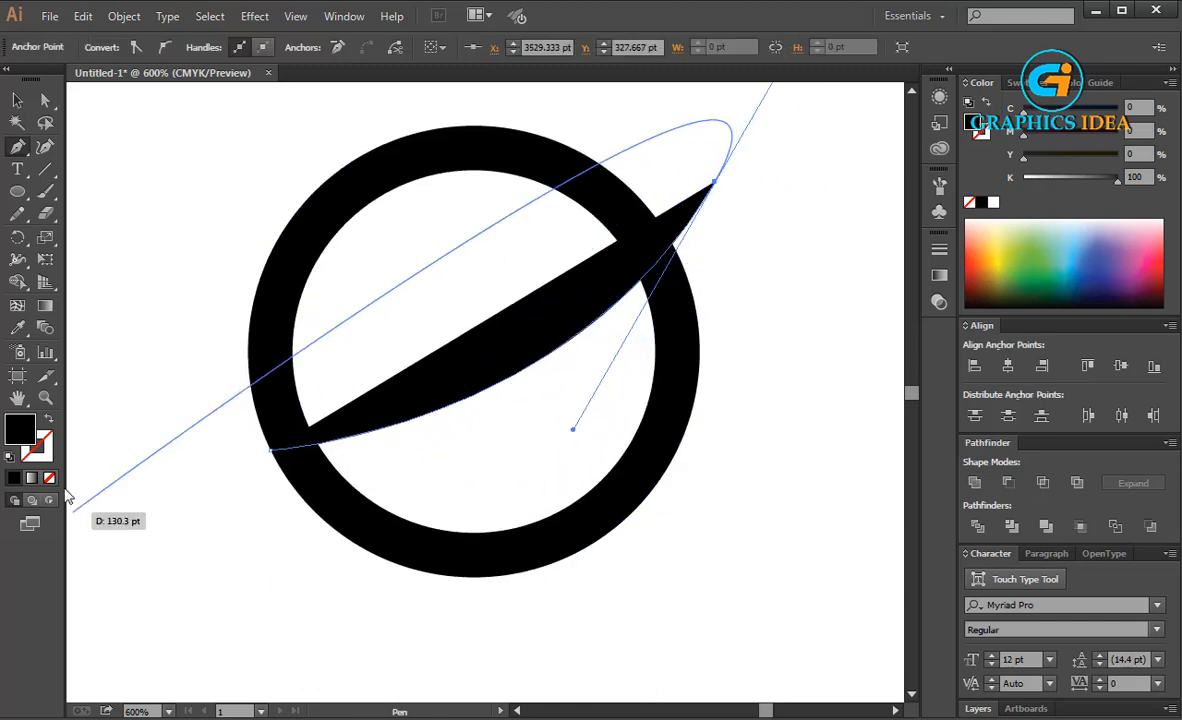
click(50, 478)
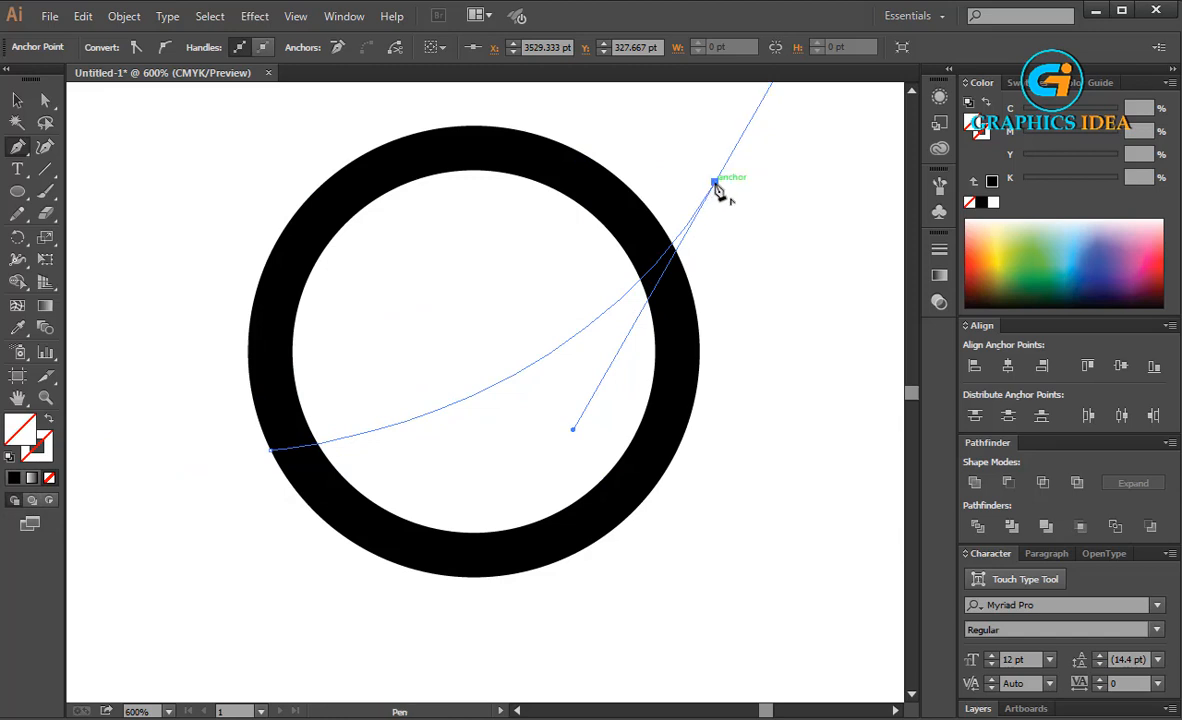
drag(715, 186, 410, 524)
drag(409, 521, 167, 607)
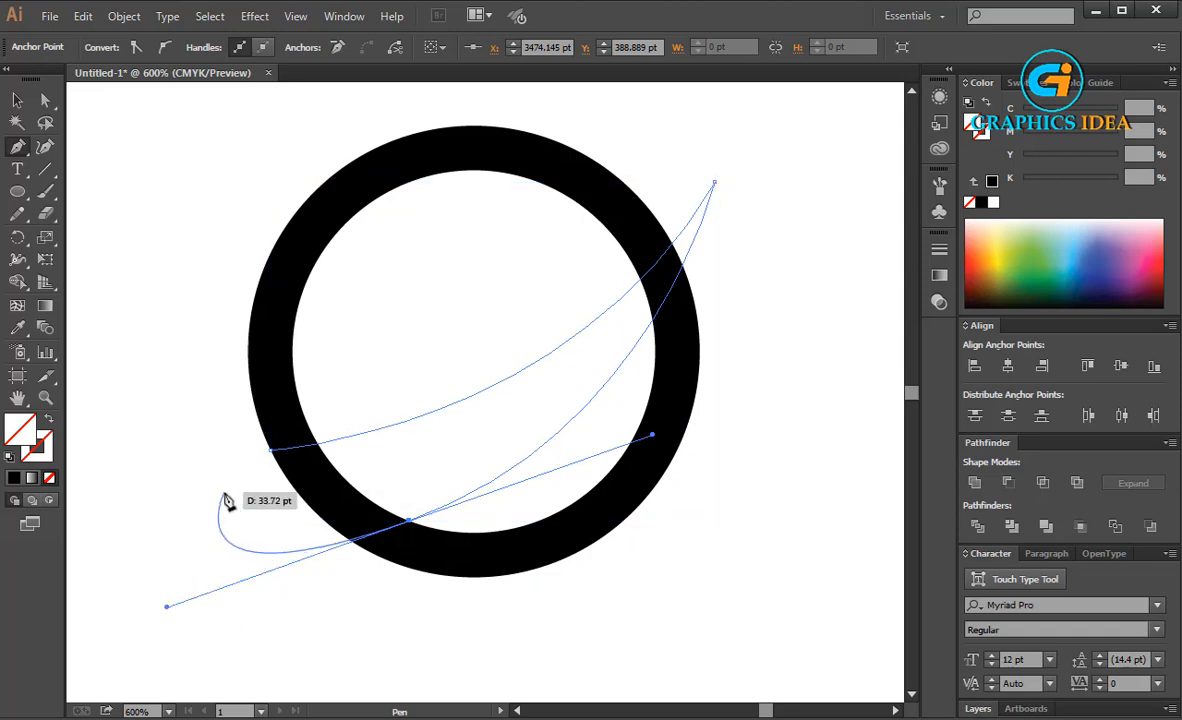
click(409, 521)
click(345, 498)
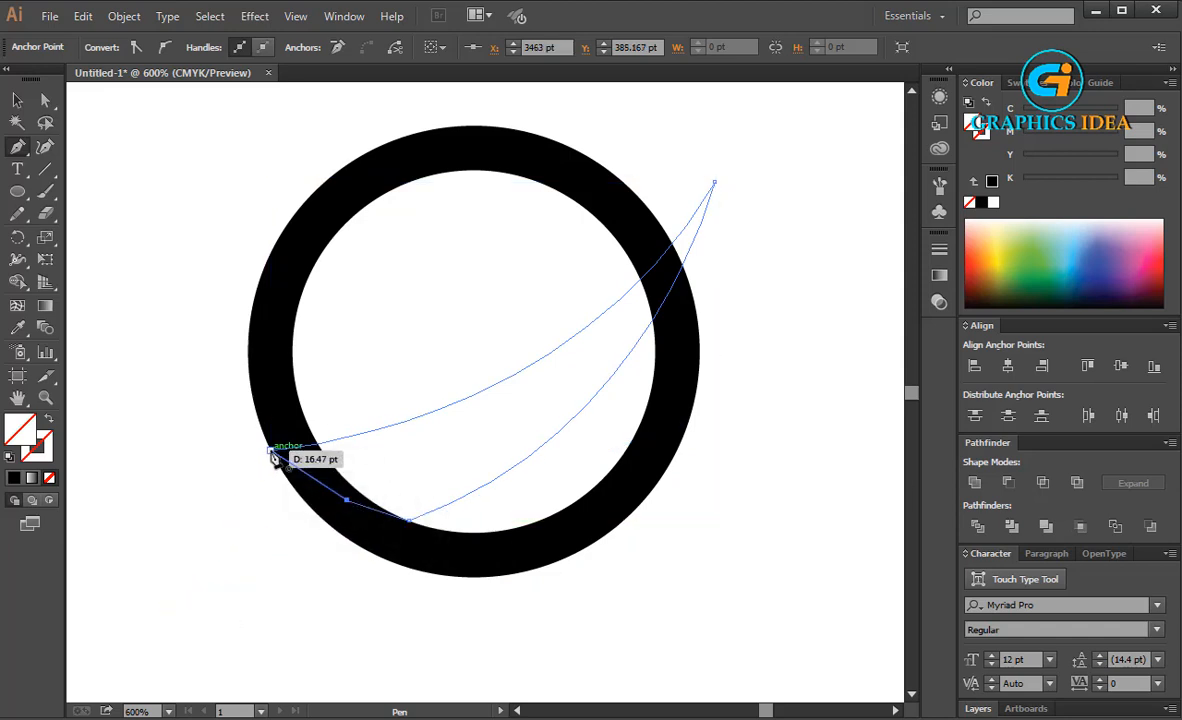
click(271, 452)
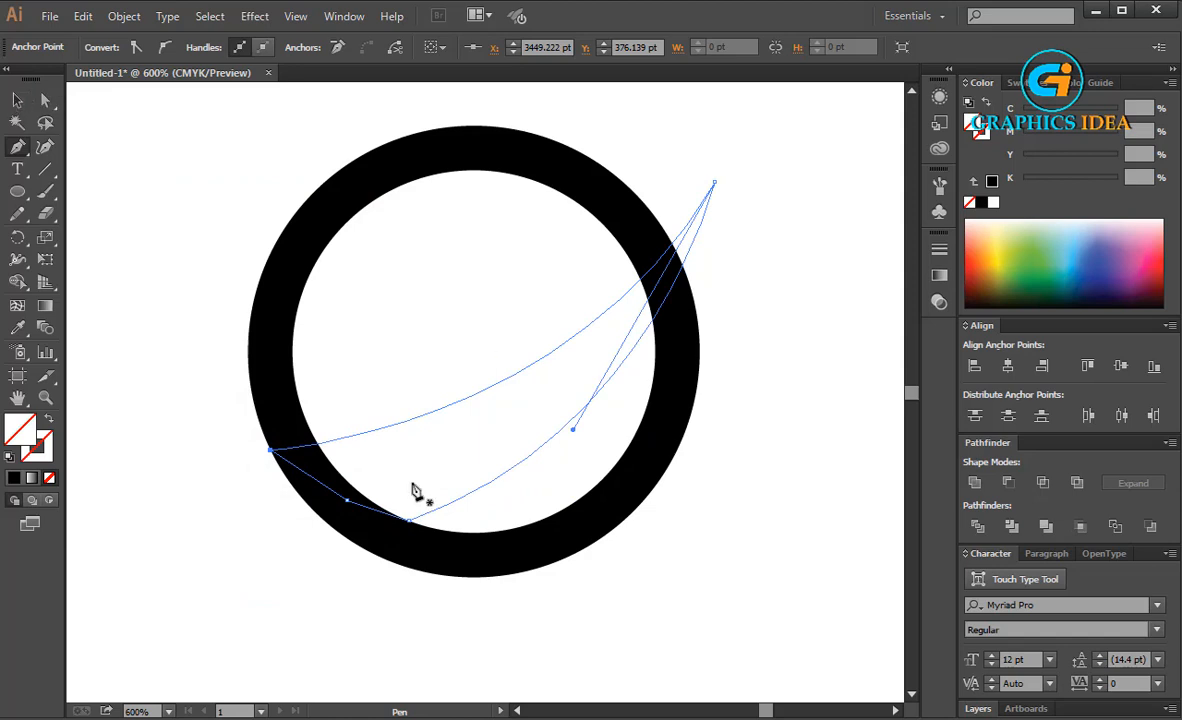
Reshape the swoosh's lower and upper curves by adjusting the direction handles of its bottom anchor and its tip
click(45, 100)
click(408, 520)
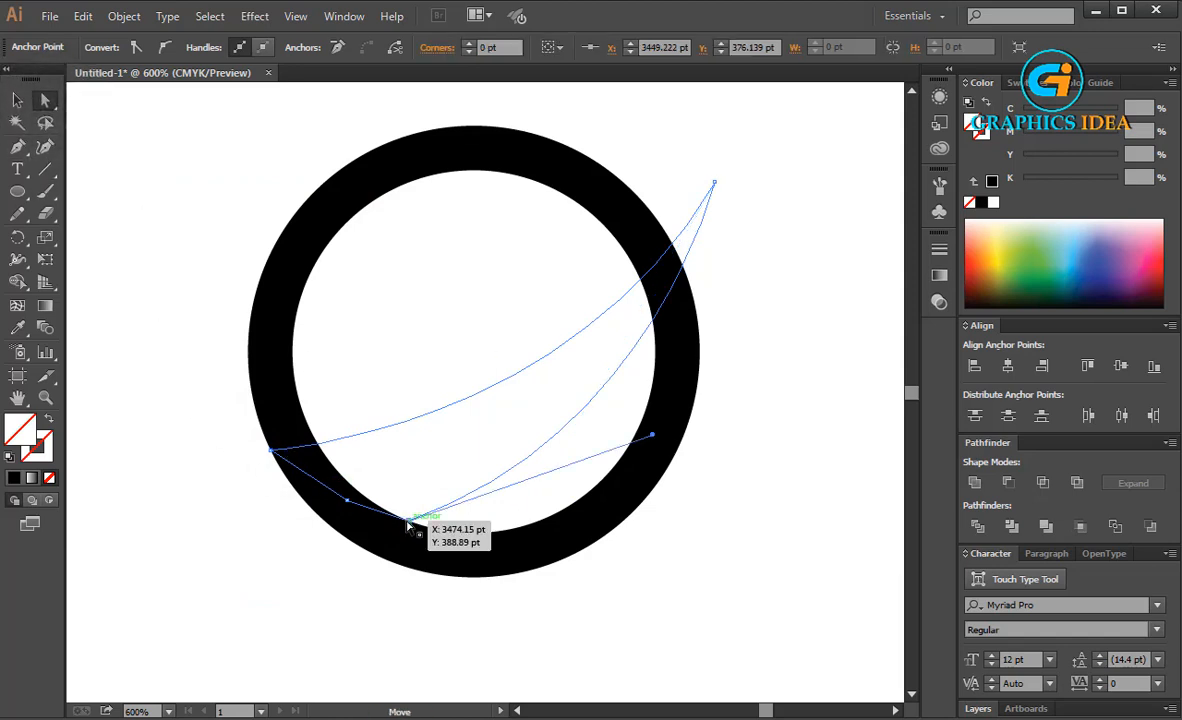
mouse_move(652, 435)
mouse_down()
mouse_move(656, 393)
mouse_move(652, 417)
mouse_up()
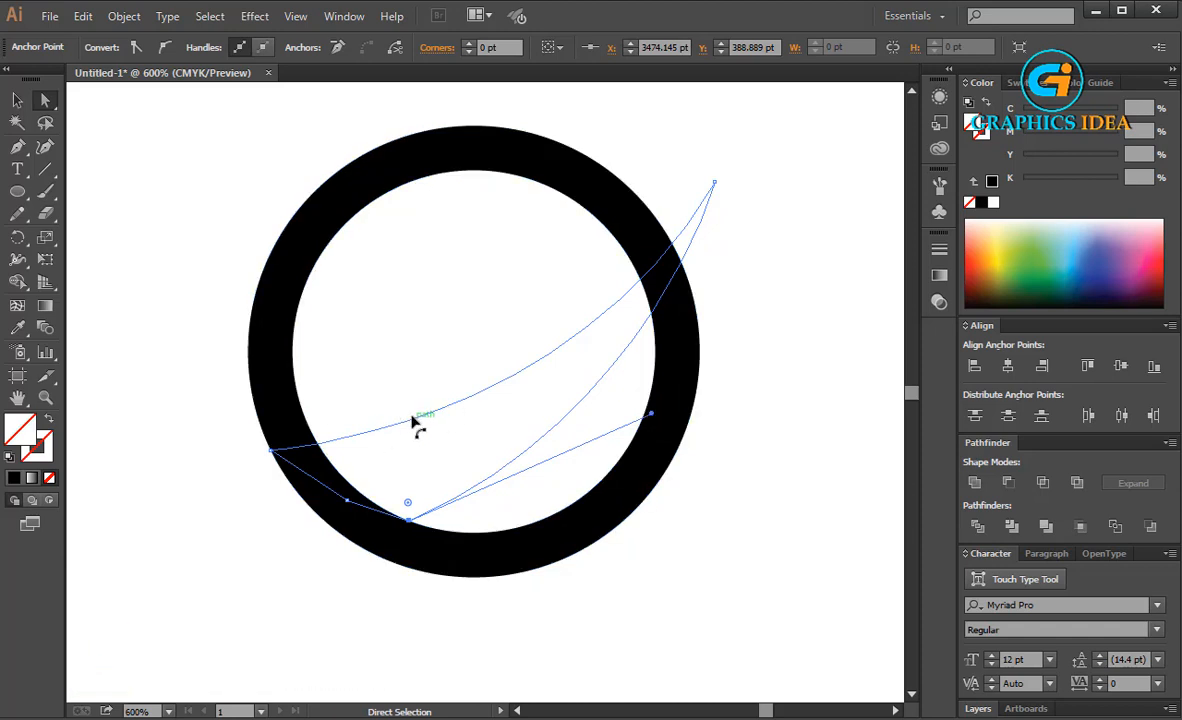
click(714, 183)
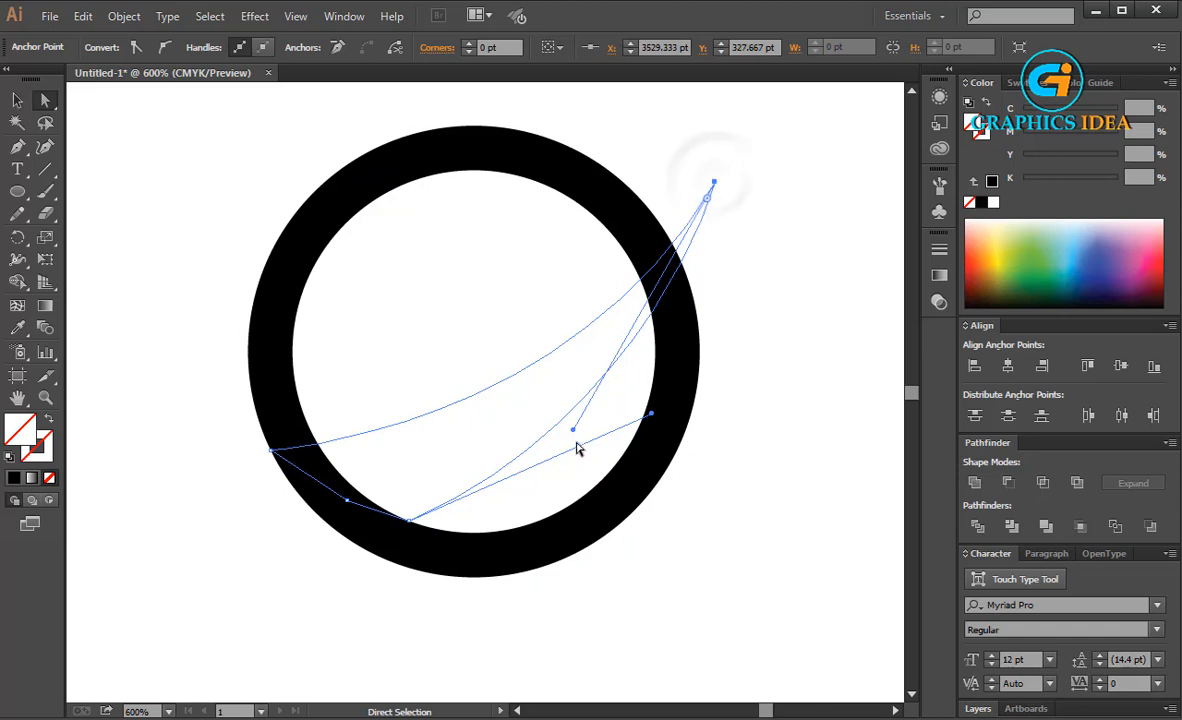
drag(572, 428, 604, 397)
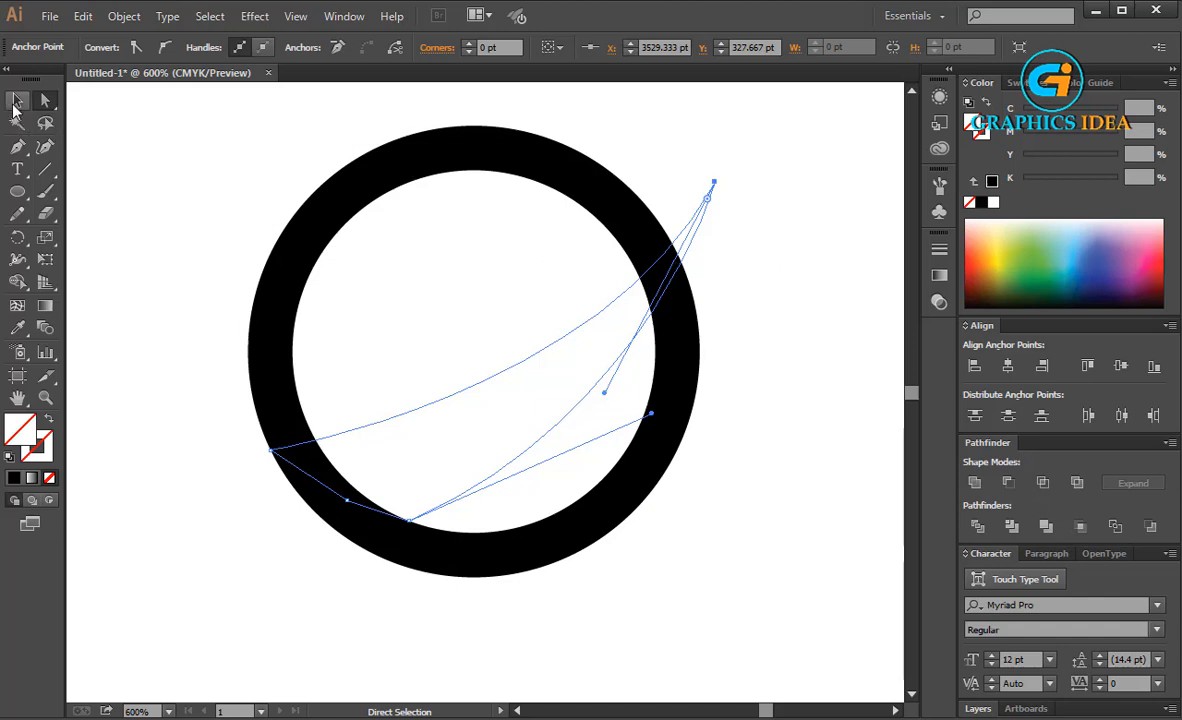
Fill the swoosh with solid black
click(14, 479)
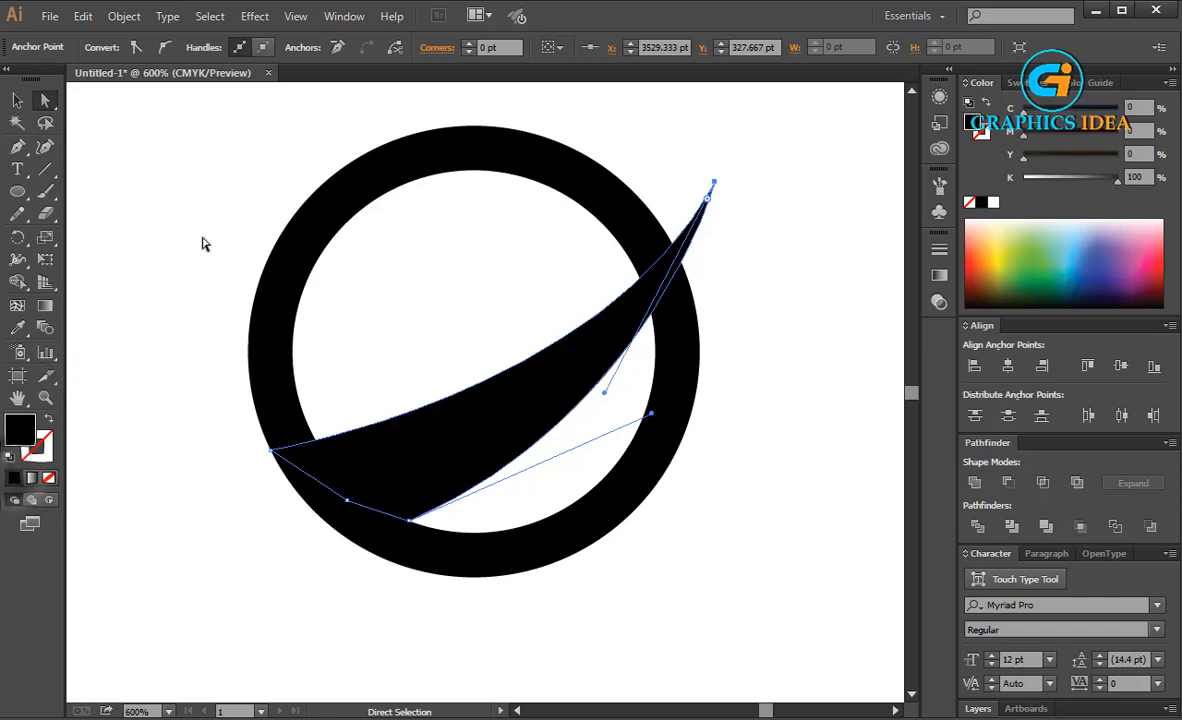
click(200, 240)
click(641, 302)
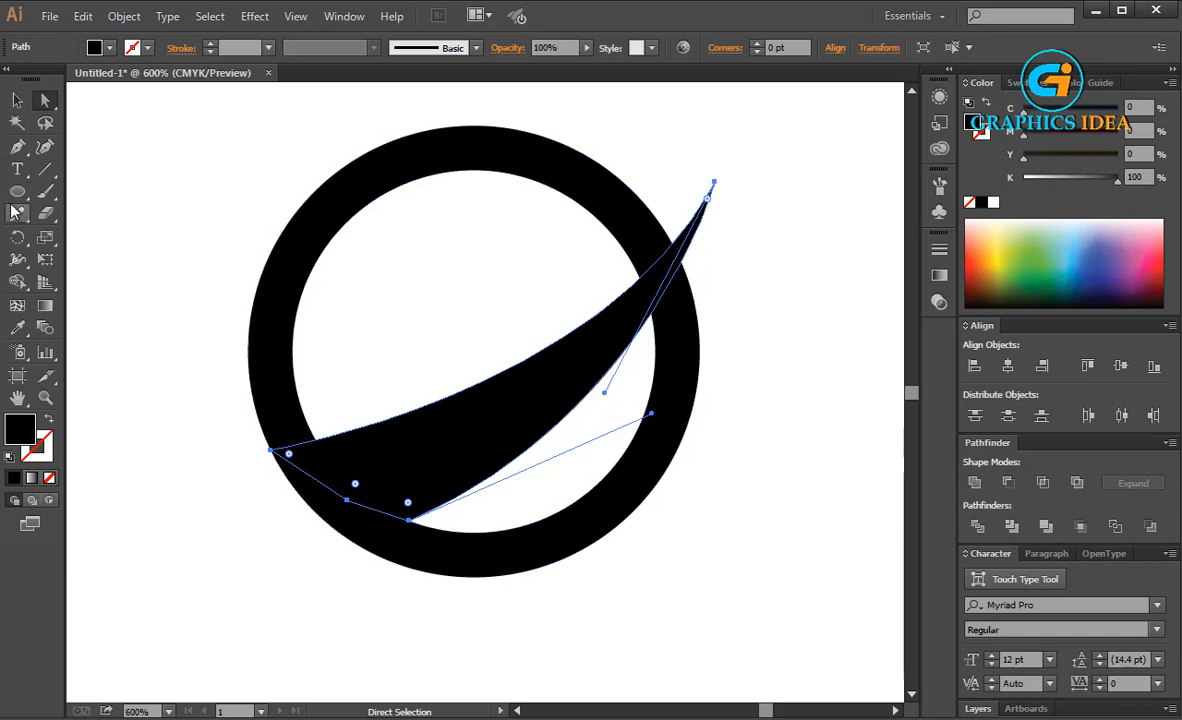
Draw a narrow vertical black rectangle inside the ring, with its base overlapping the swoosh, and extend its top edge slightly upward
drag(17, 191, 90, 190)
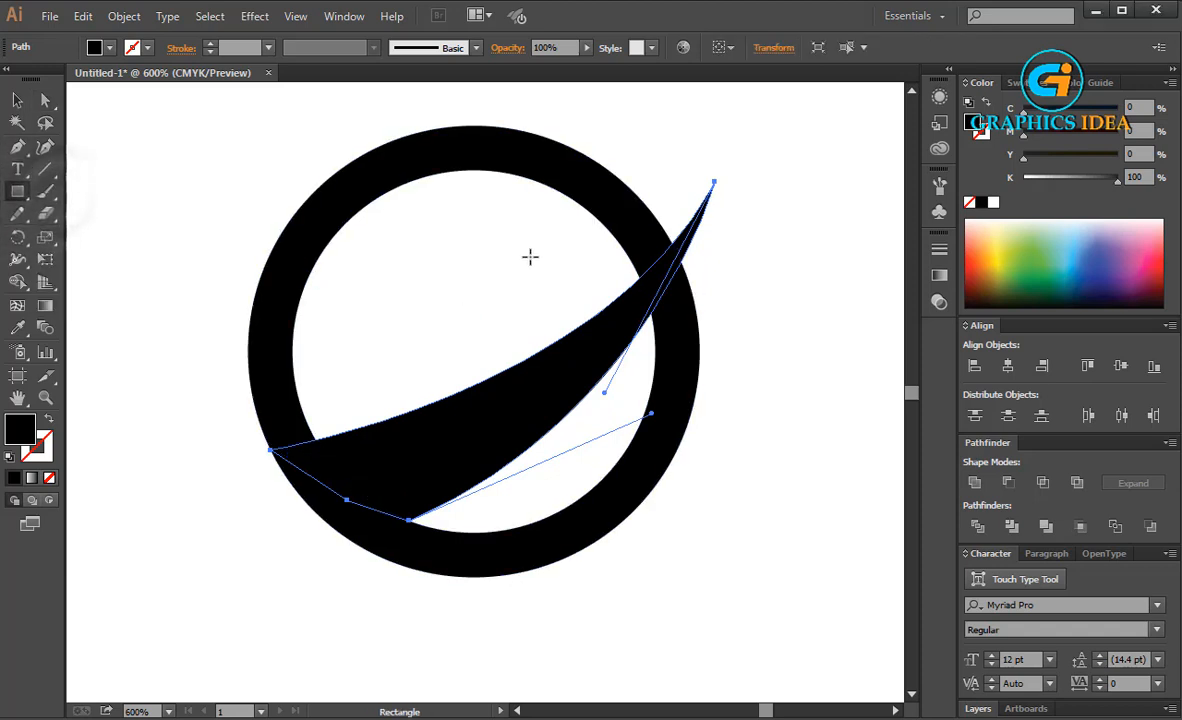
mouse_move(518, 232)
mouse_down()
mouse_move(583, 297)
mouse_move(541, 338)
mouse_move(555, 366)
mouse_up()
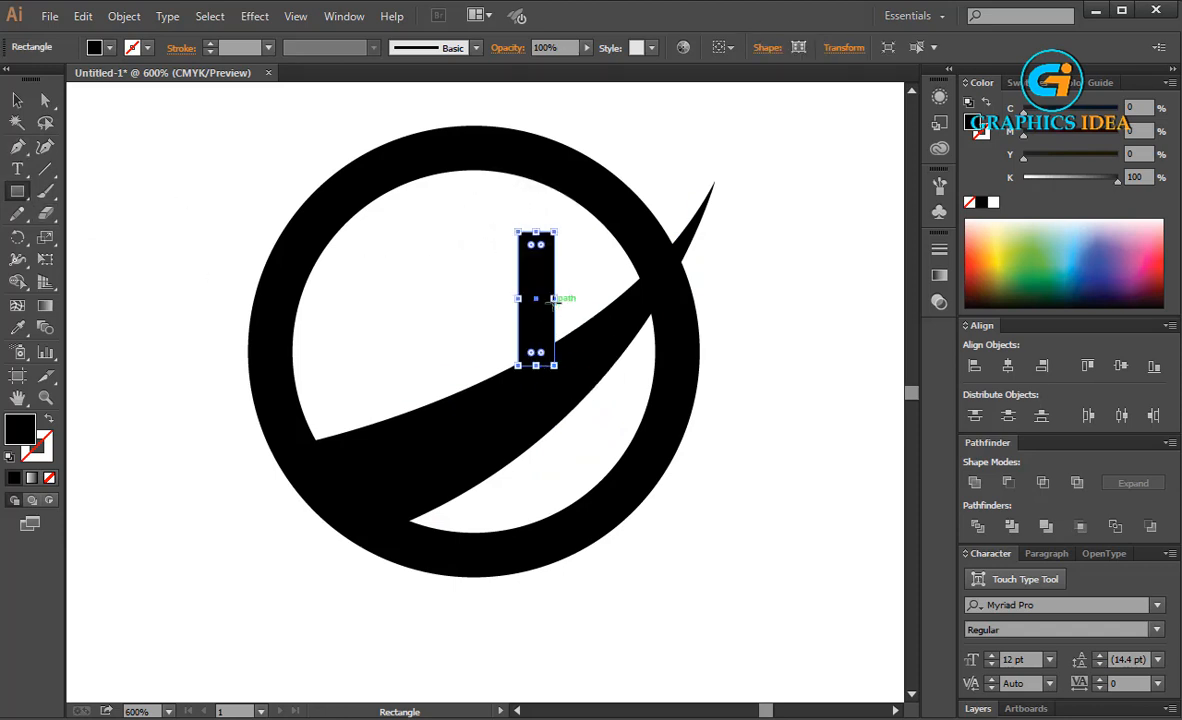
drag(536, 232, 536, 215)
Duplicate the vertical bar twice to its left, placing each copy lower so the three bars descend along the swoosh
key(v)
click(362, 275)
drag(522, 291, 381, 369)
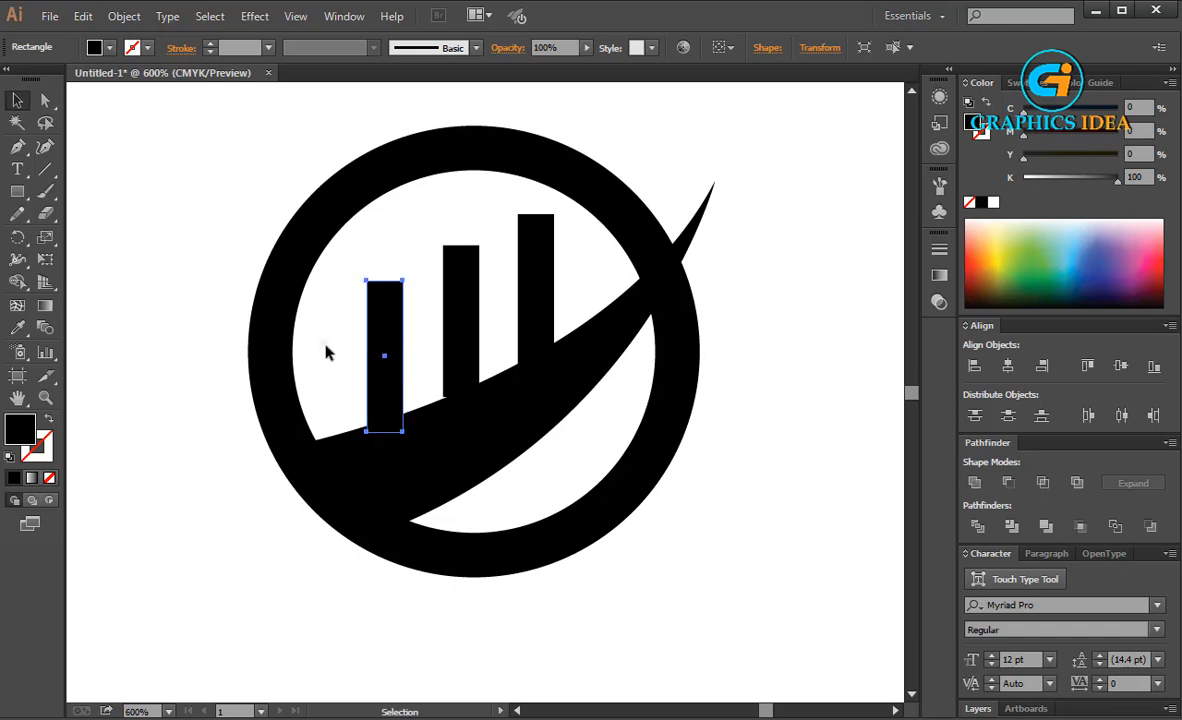
click(326, 352)
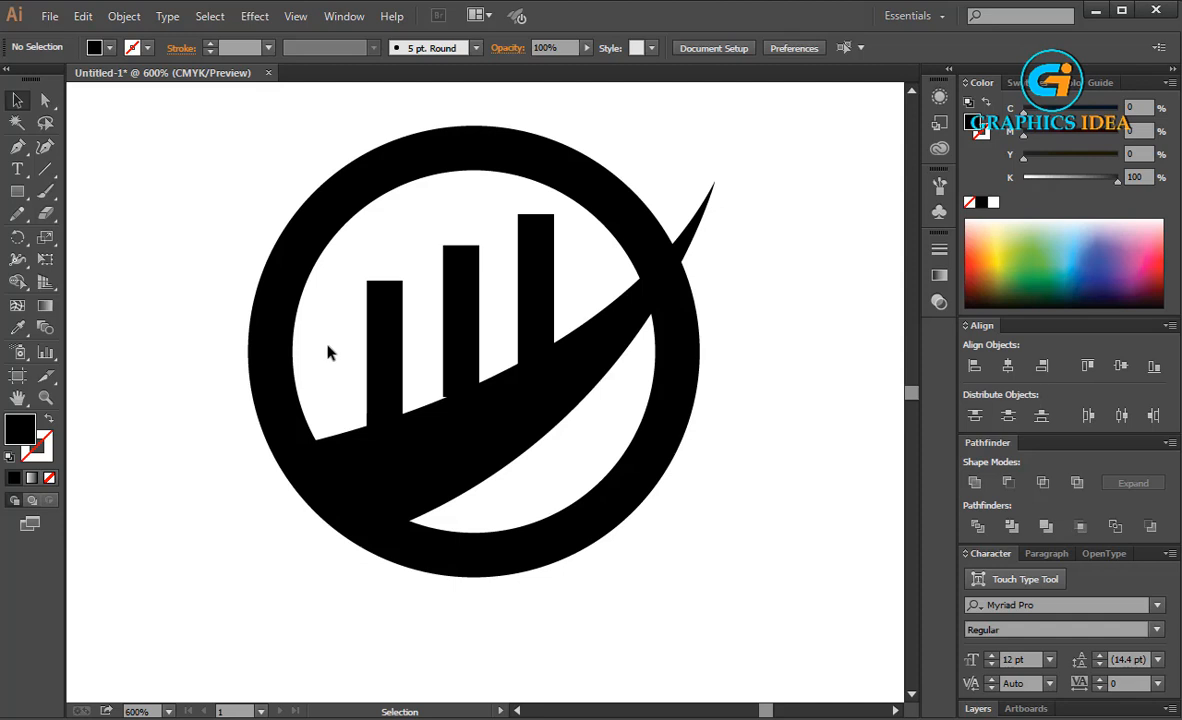
Create an outward Offset Path copy of the swoosh, a few points larger, with Miter joins, a miter limit of 4 and preview enabled
click(437, 445)
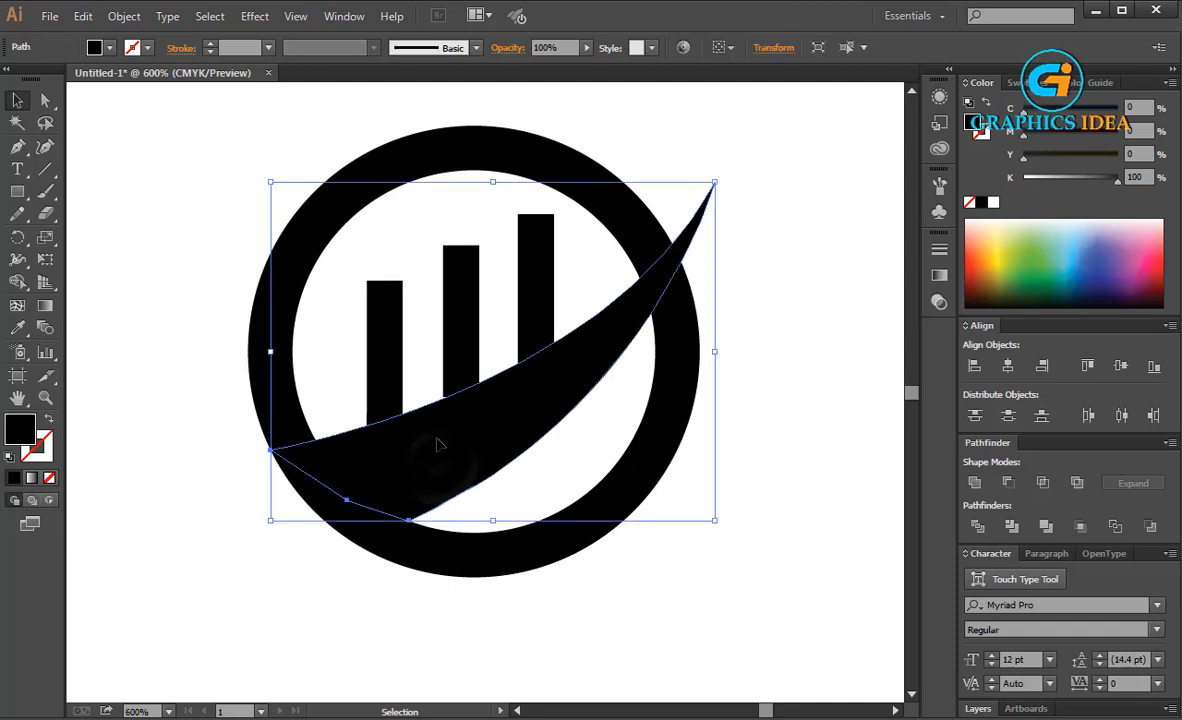
click(124, 16)
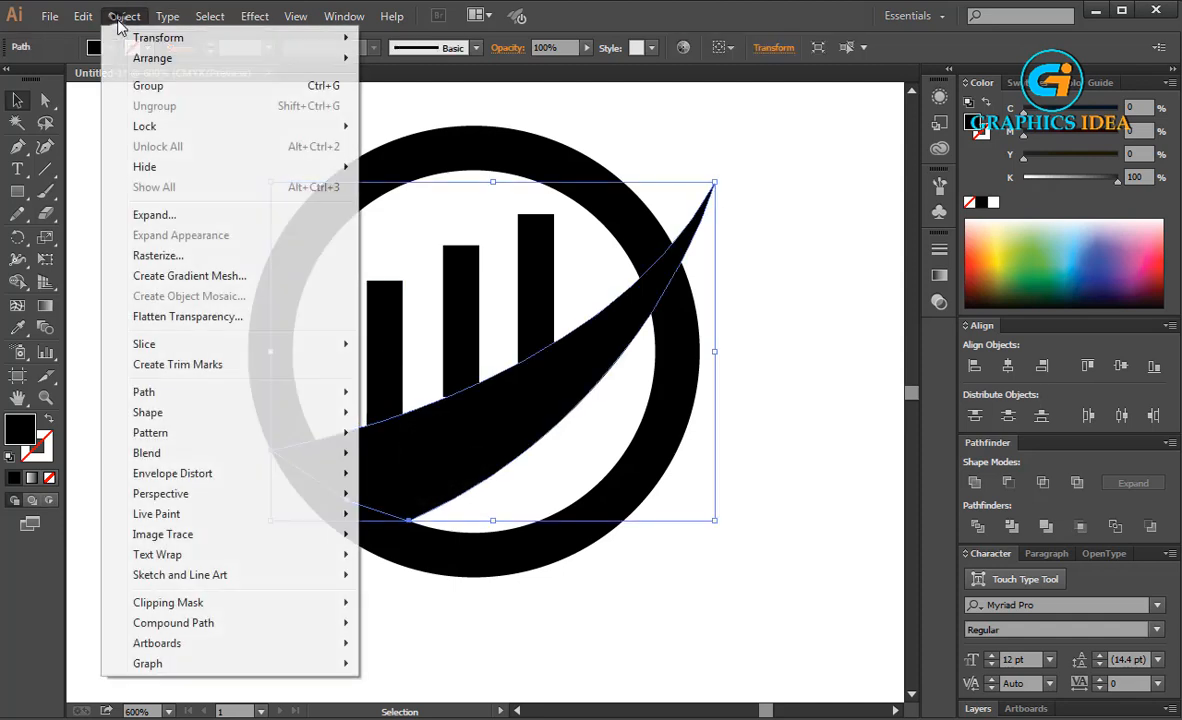
click(163, 391)
click(432, 460)
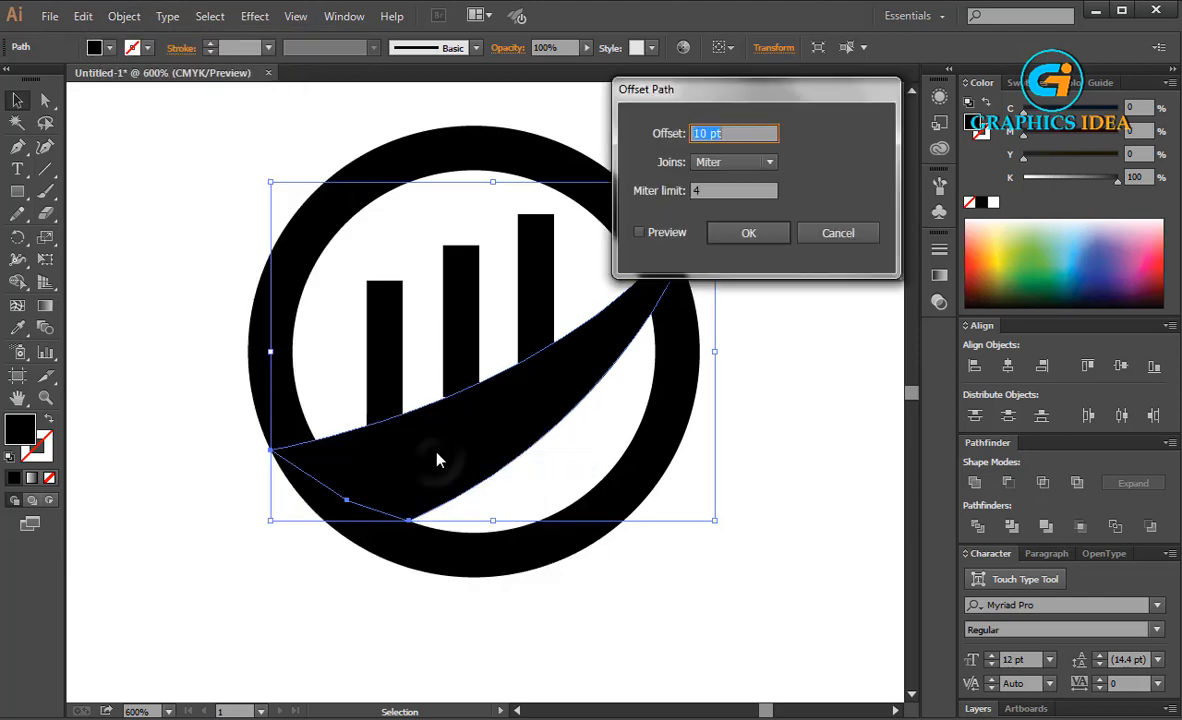
click(656, 235)
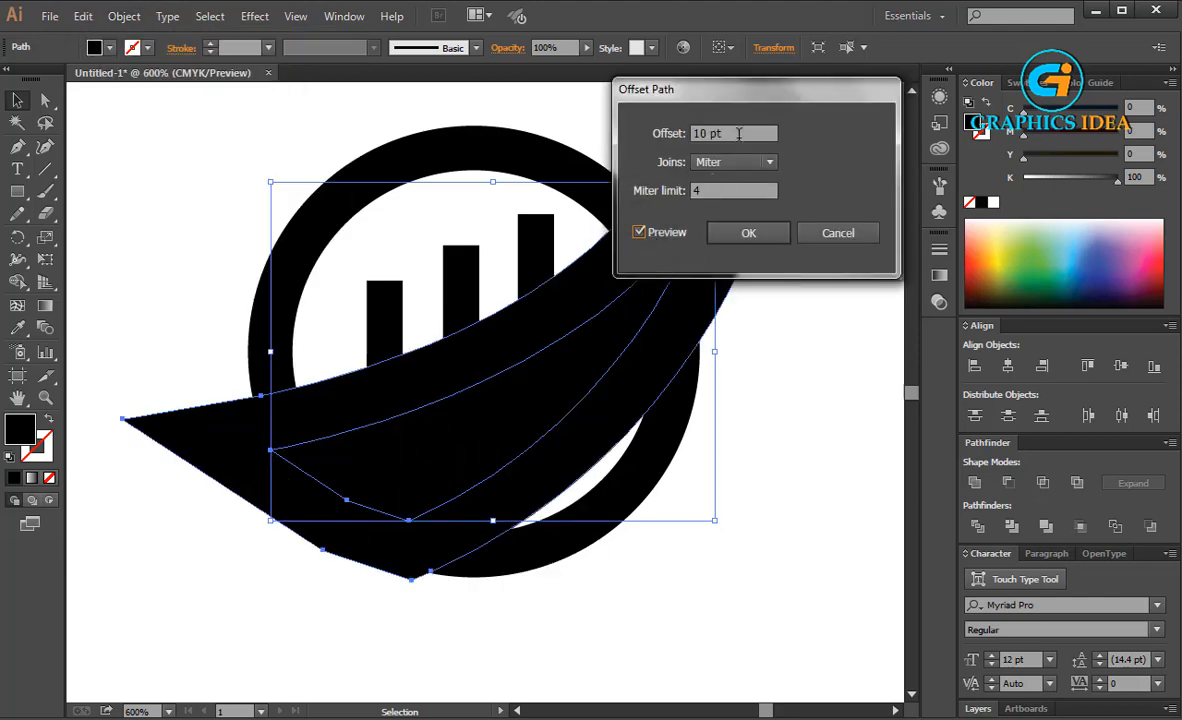
click(739, 134)
key(Down)
key(Down)
key(Down)
key(Down)
key(Down)
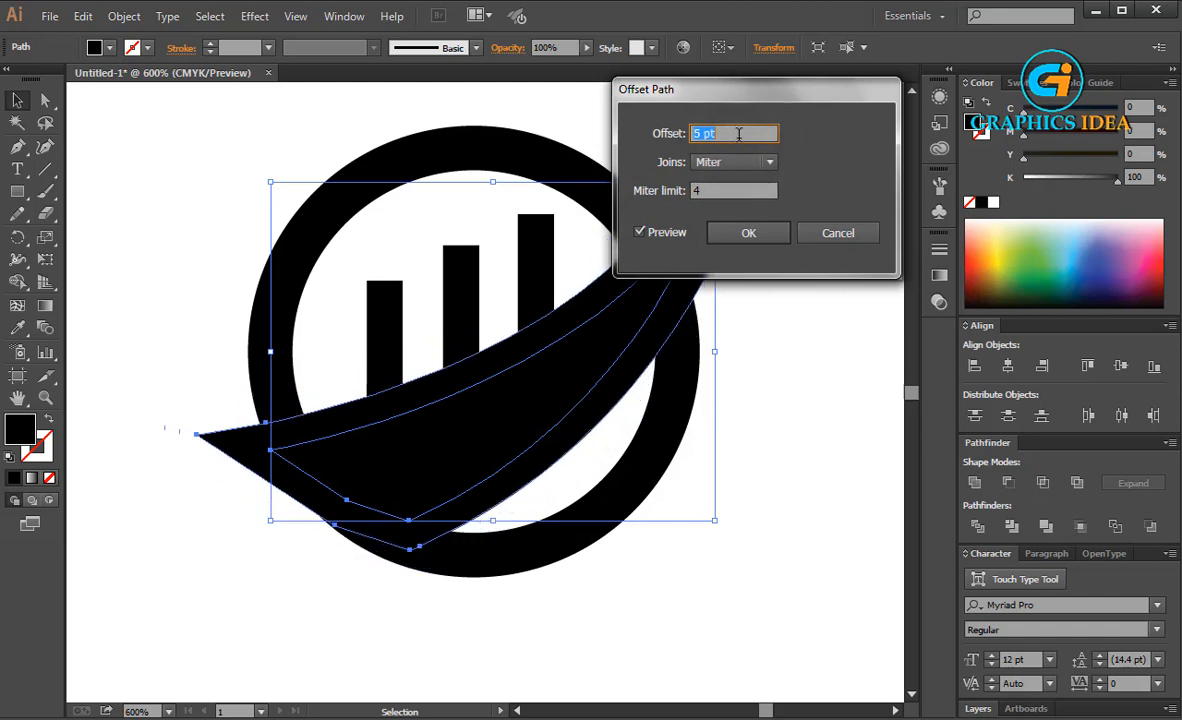
key(Down)
key(Down)
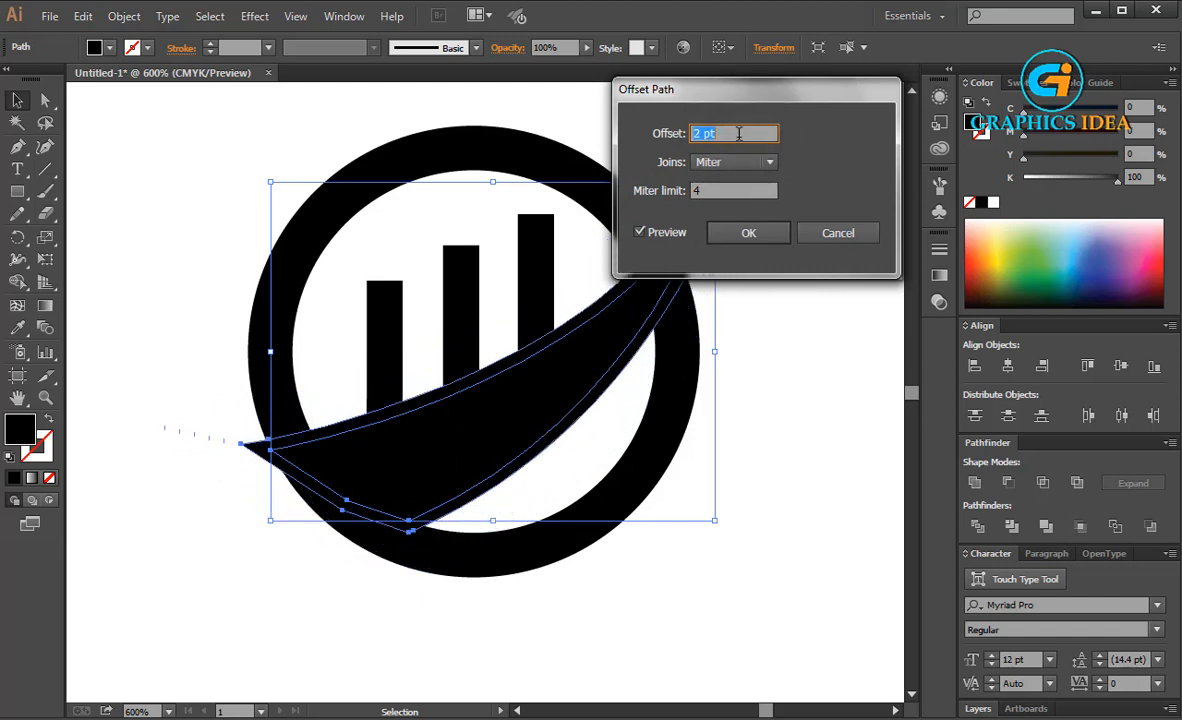
click(743, 233)
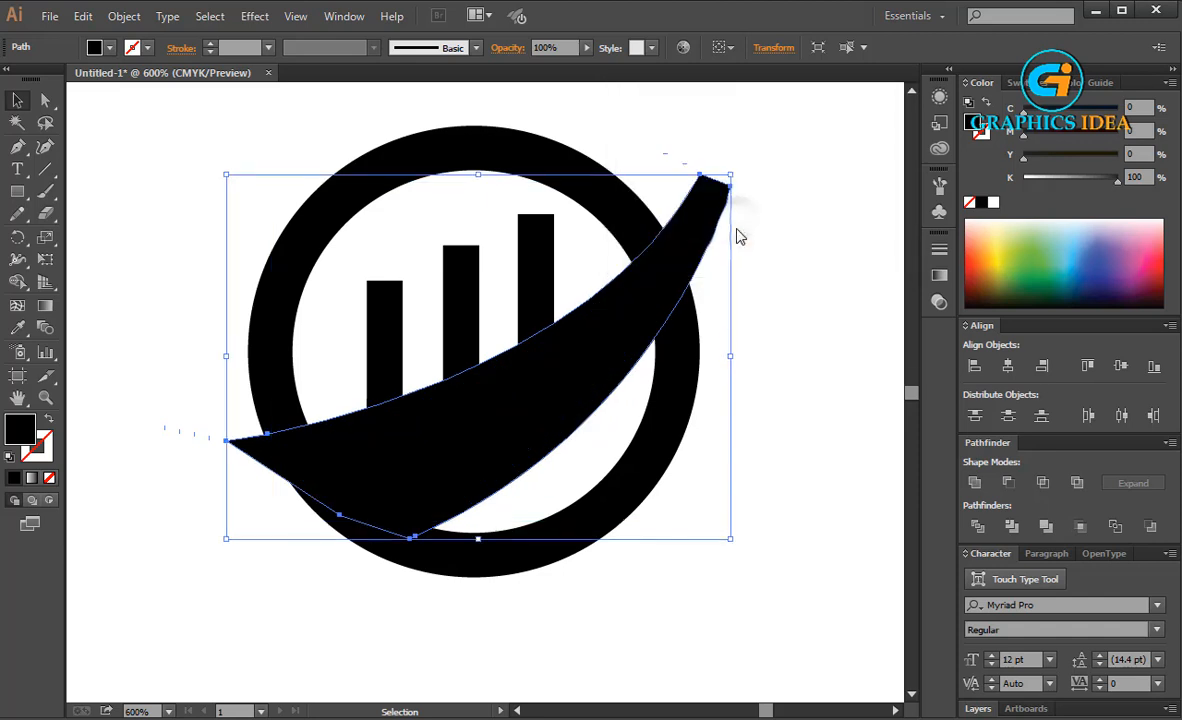
Divide the offset swoosh, the ring and the three bars with Pathfinder, and ungroup the resulting pieces
shift+click(668, 376)
drag(354, 320, 553, 238)
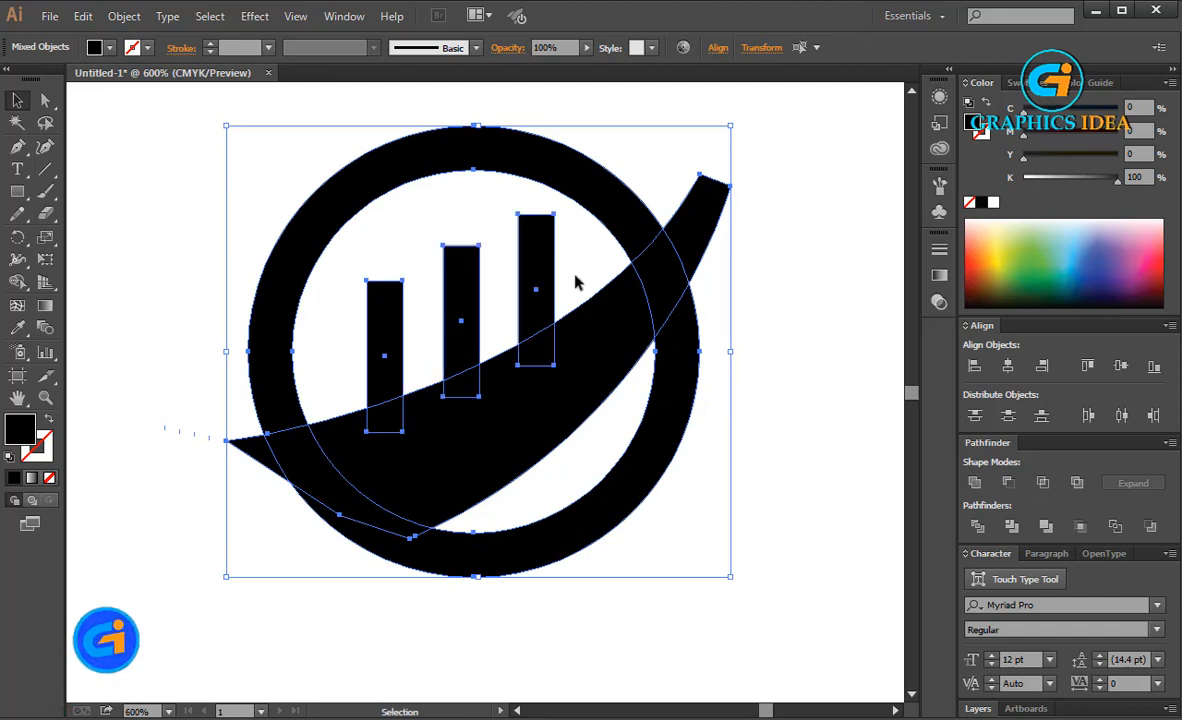
click(977, 526)
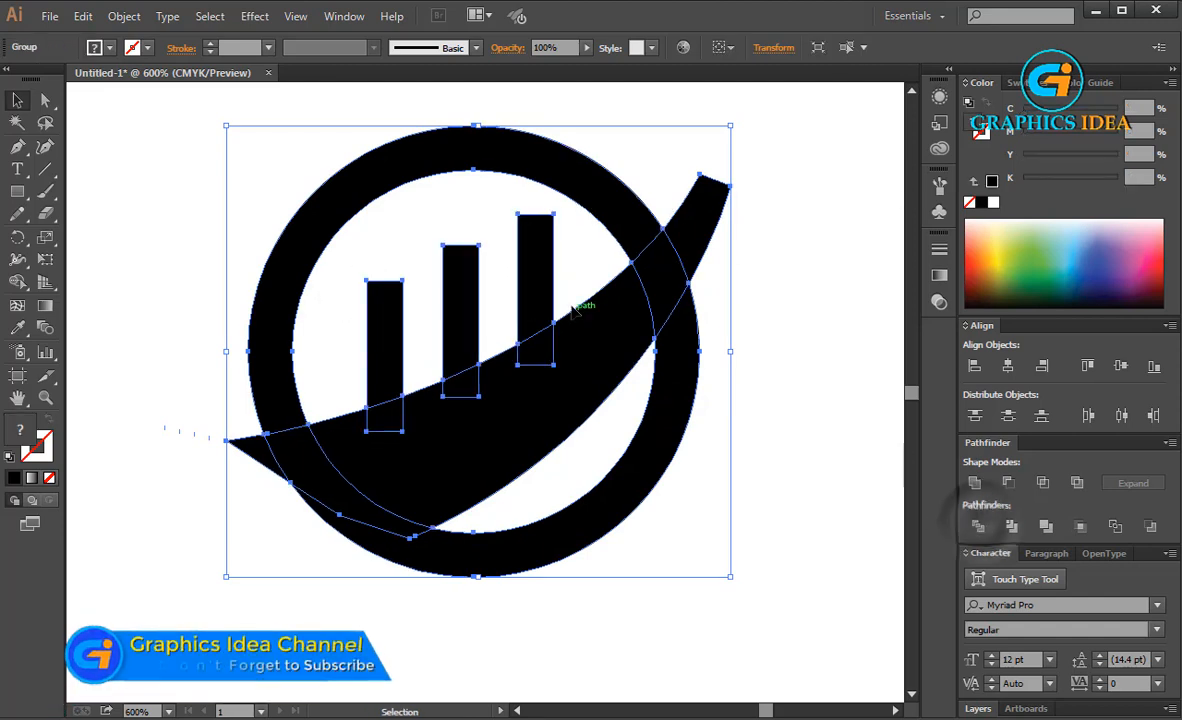
right_click(548, 284)
click(600, 389)
click(770, 258)
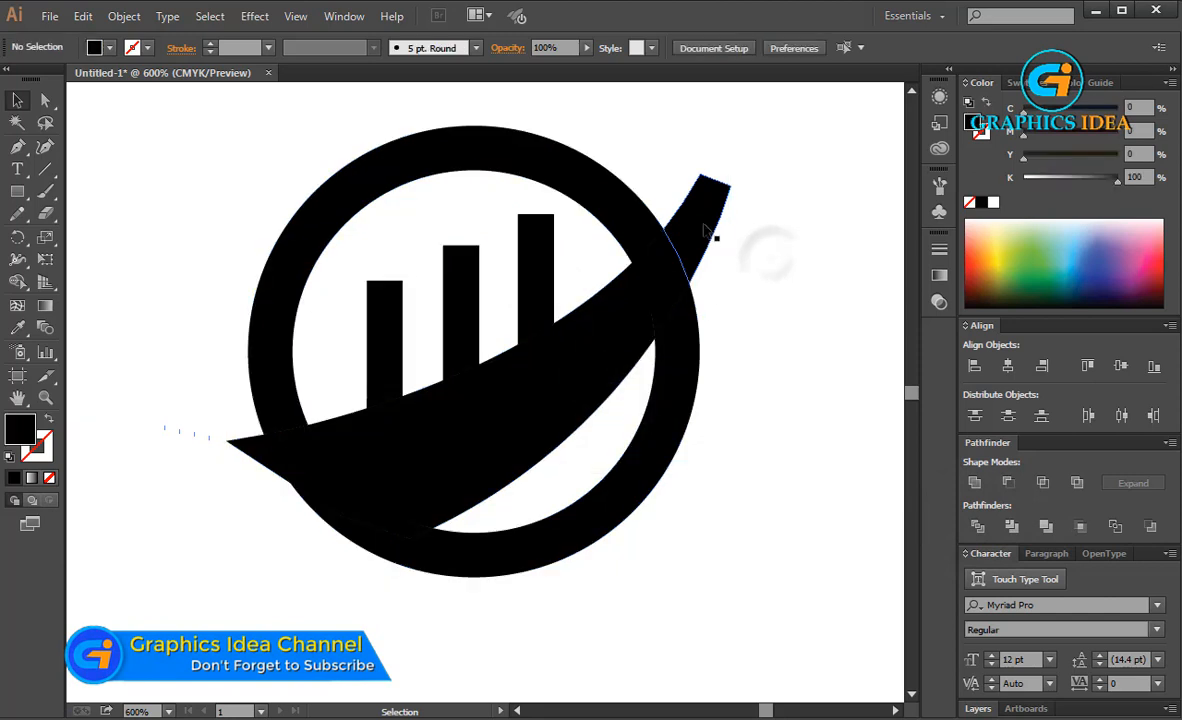
Delete the offset swoosh pieces beyond the ring, across its upper-right section and inside it, leaving a gap around the swoosh
click(705, 230)
key(Delete)
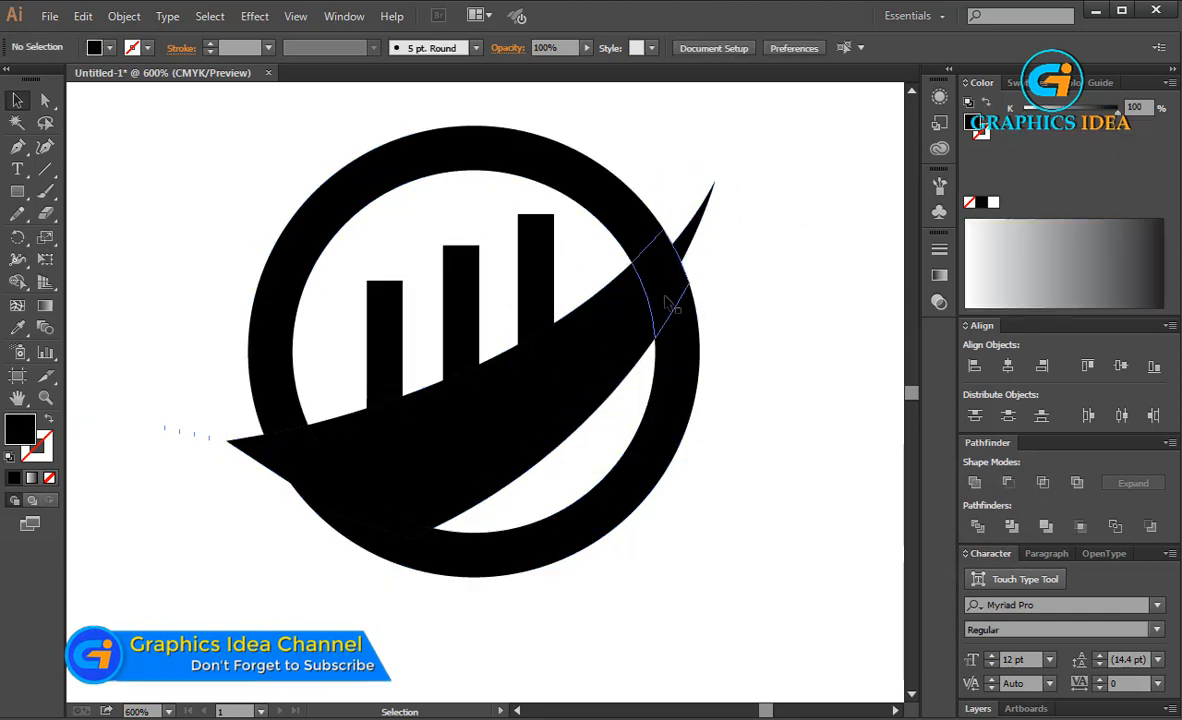
click(678, 296)
key(Delete)
click(605, 316)
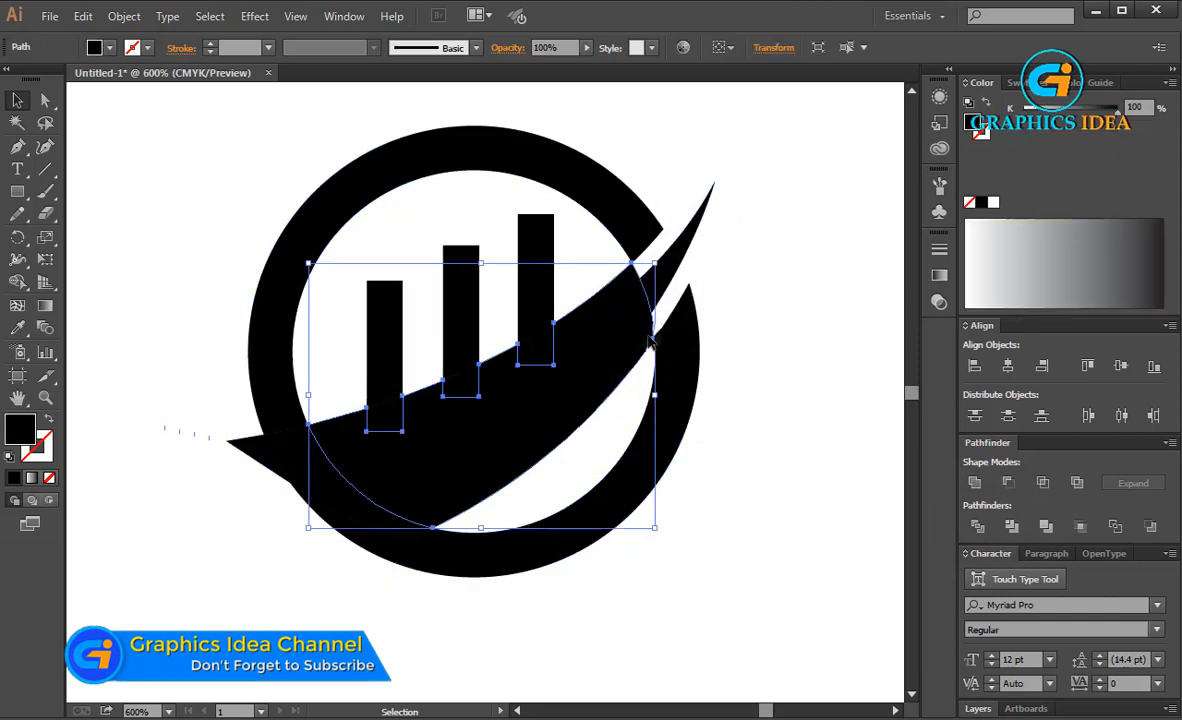
key(Delete)
Delete the bottom stubs of the three bars near the swoosh and the unfilled leftover pieces inside the ring
click(530, 343)
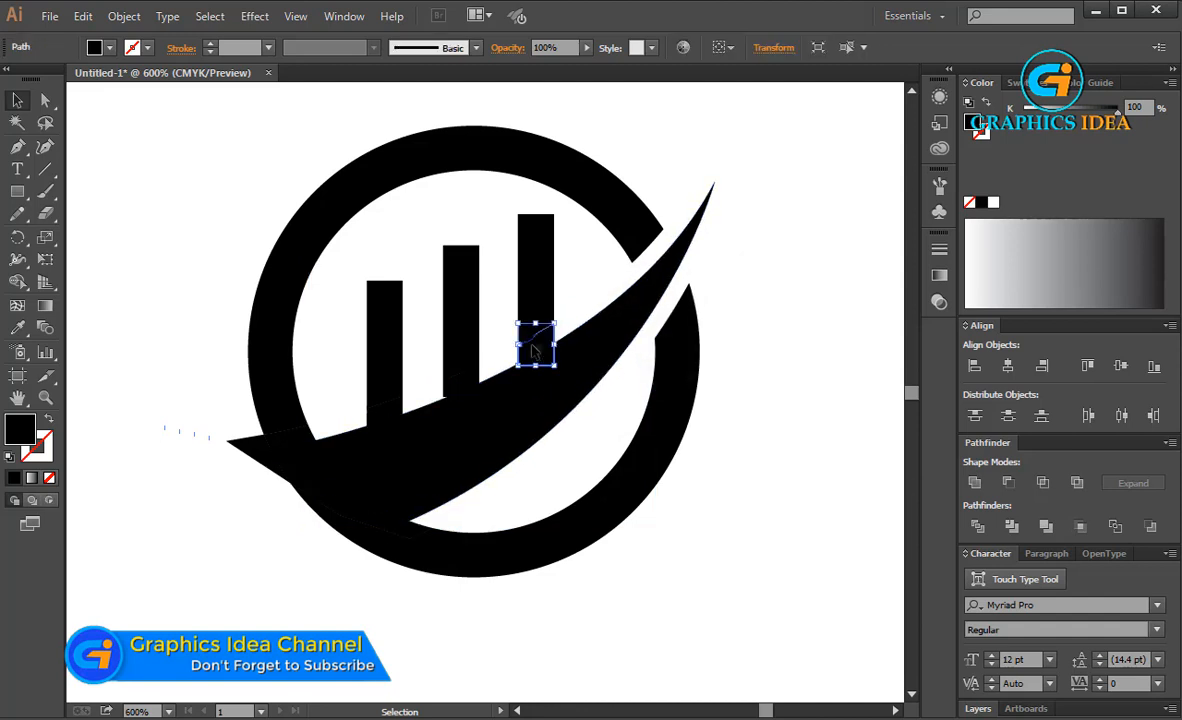
key(Delete)
click(463, 373)
key(Delete)
click(386, 410)
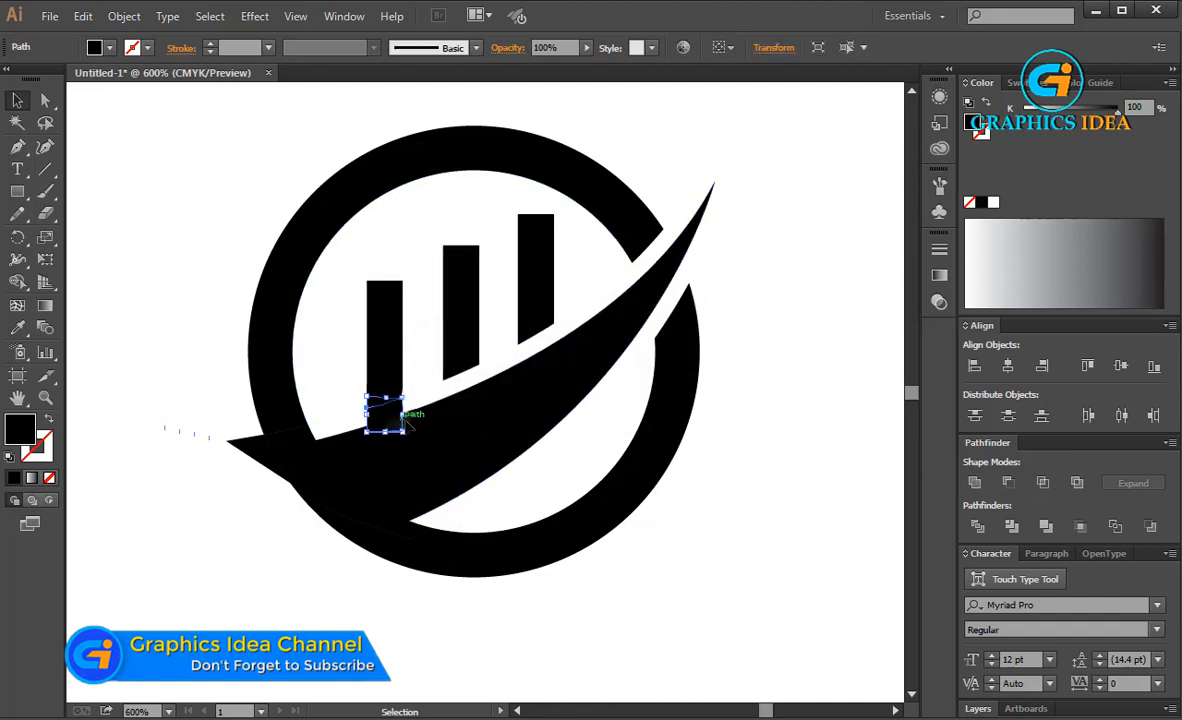
click(496, 491)
key(Delete)
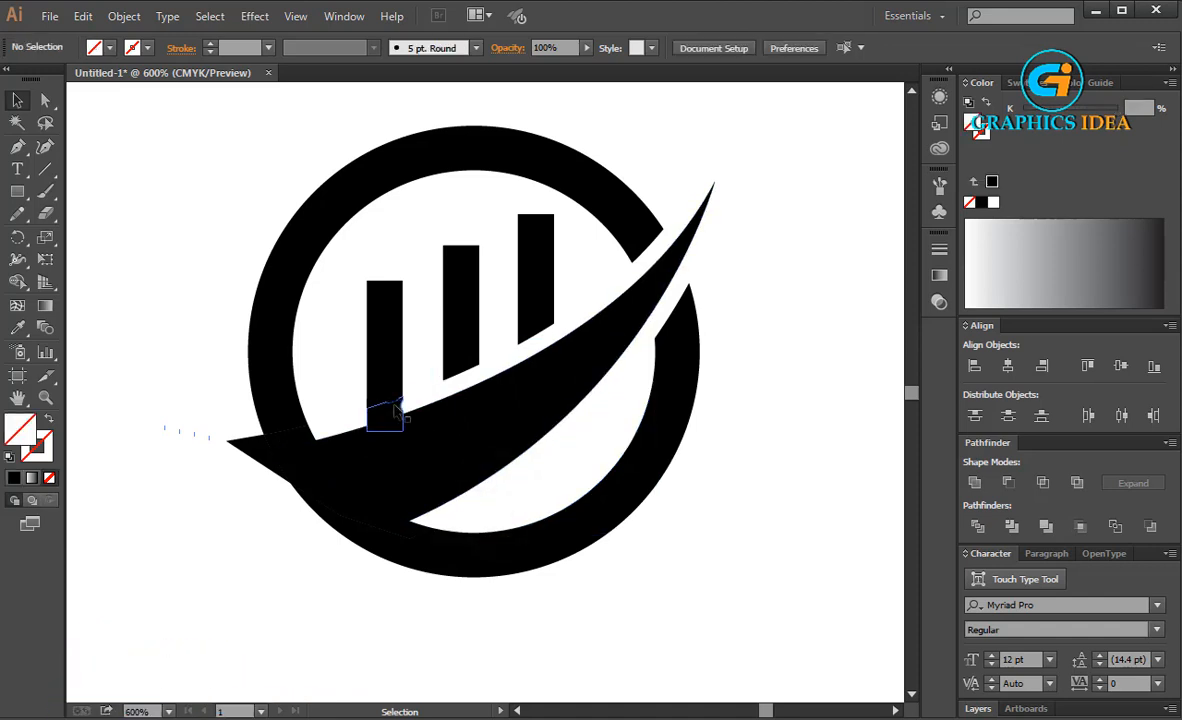
click(390, 410)
key(Delete)
click(418, 392)
key(Delete)
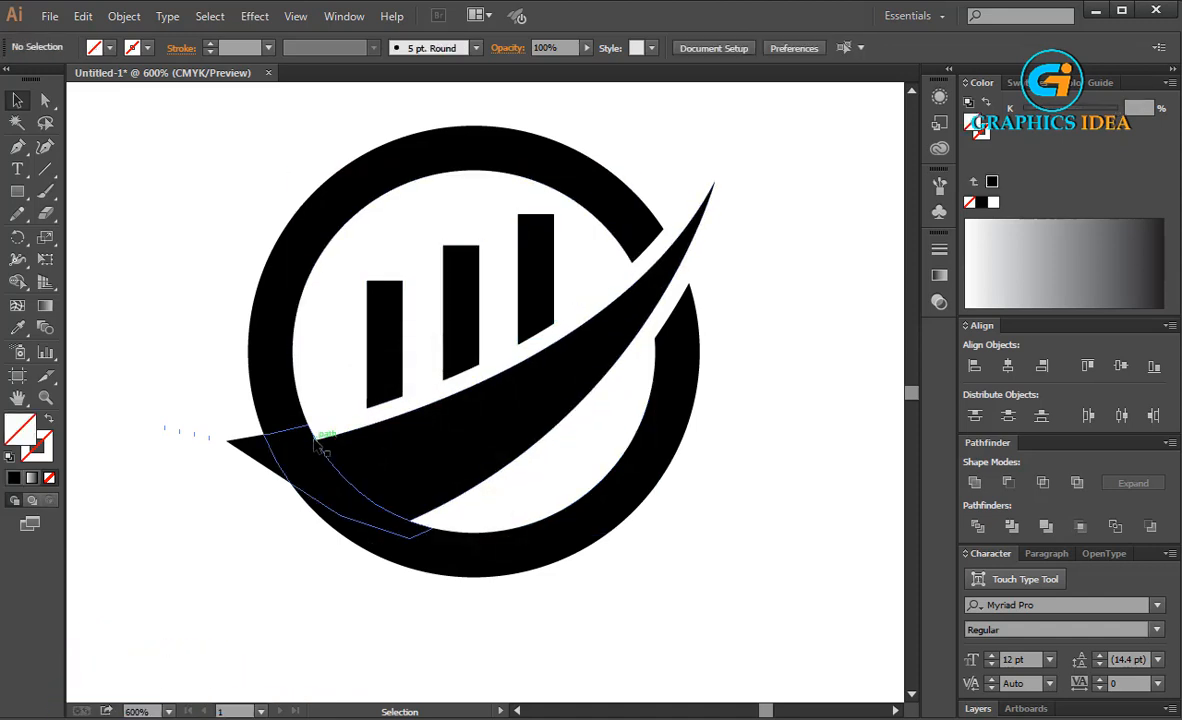
click(310, 445)
key(Delete)
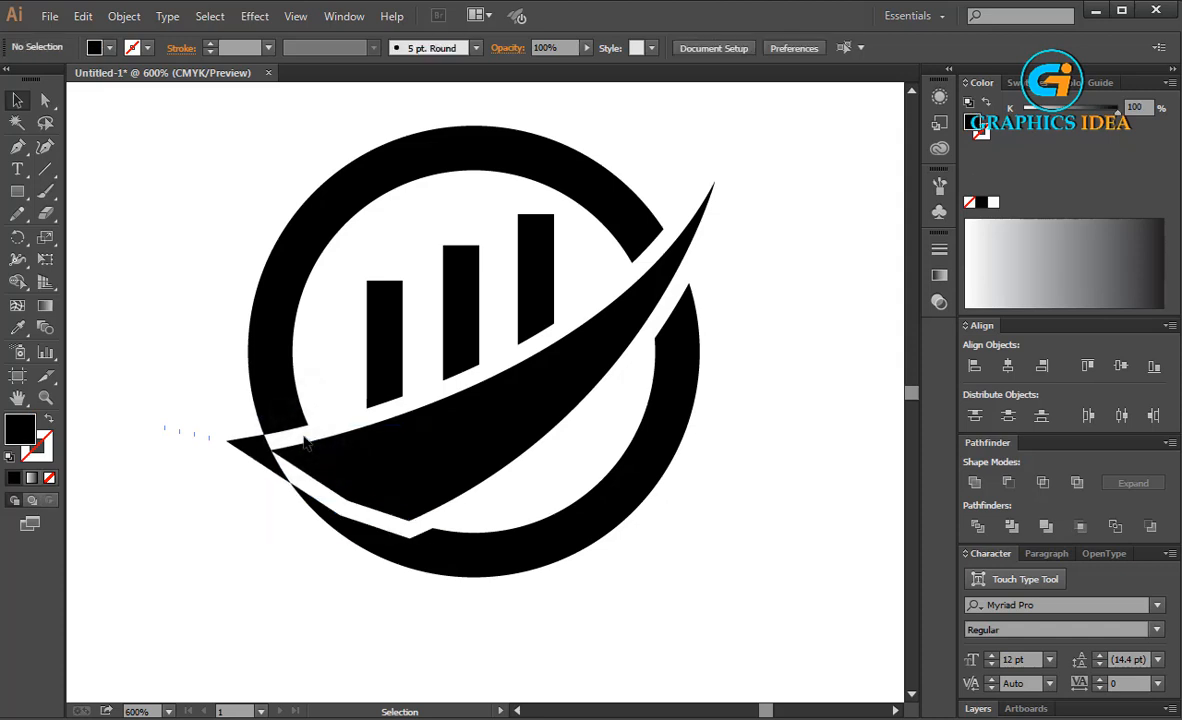
click(305, 440)
key(Delete)
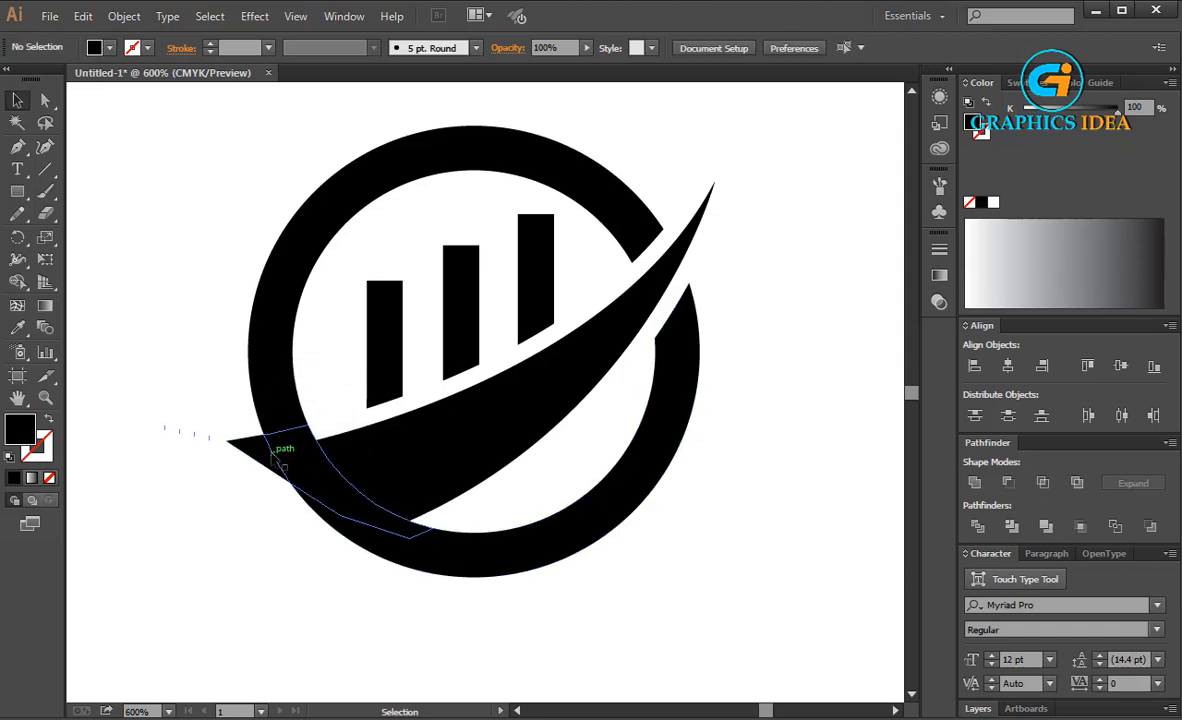
Delete the pointed swoosh piece that protrudes outside the ring at its lower-left side
click(255, 453)
key(Delete)
drag(250, 478, 452, 534)
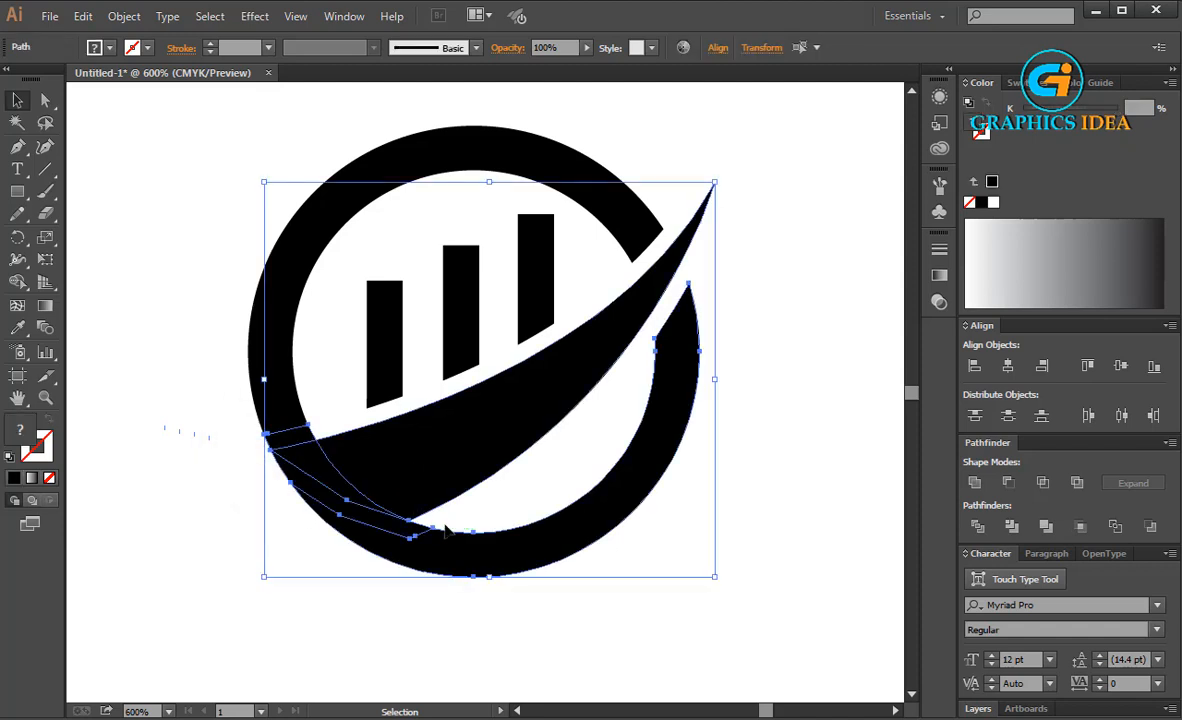
click(255, 453)
click(270, 441)
click(318, 411)
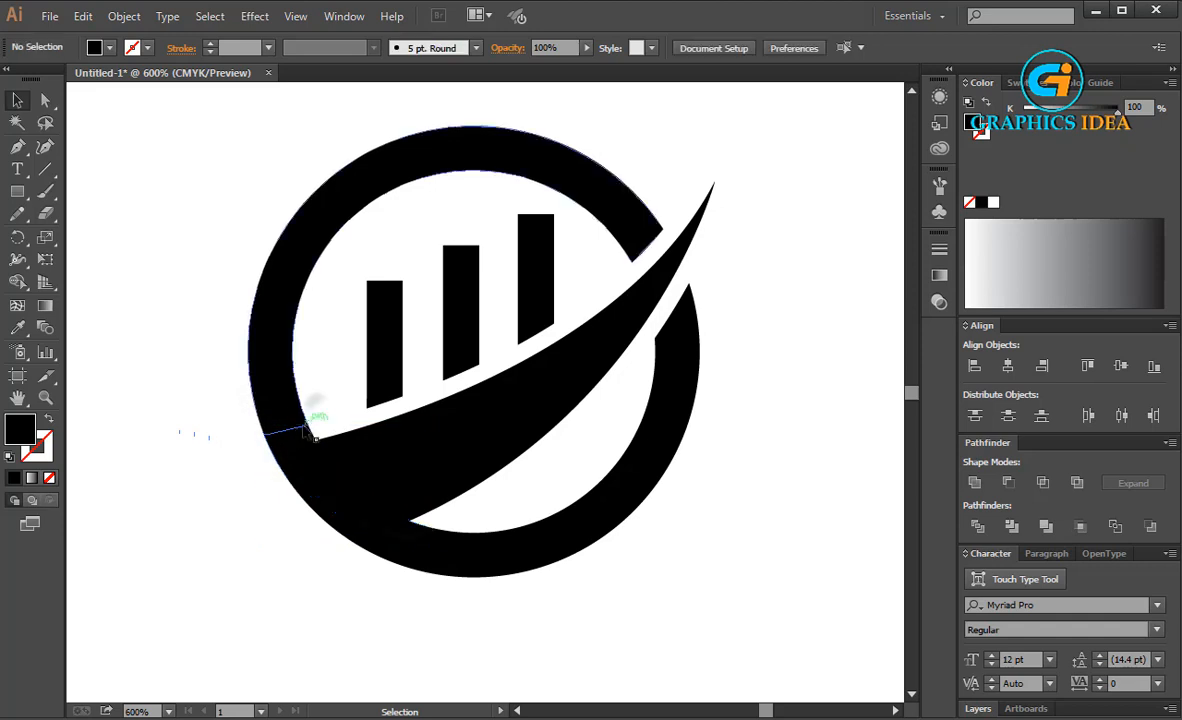
Divide the ring pieces and the swoosh where they overlap at the lower-left with Pathfinder, and ungroup the result
drag(322, 494, 326, 497)
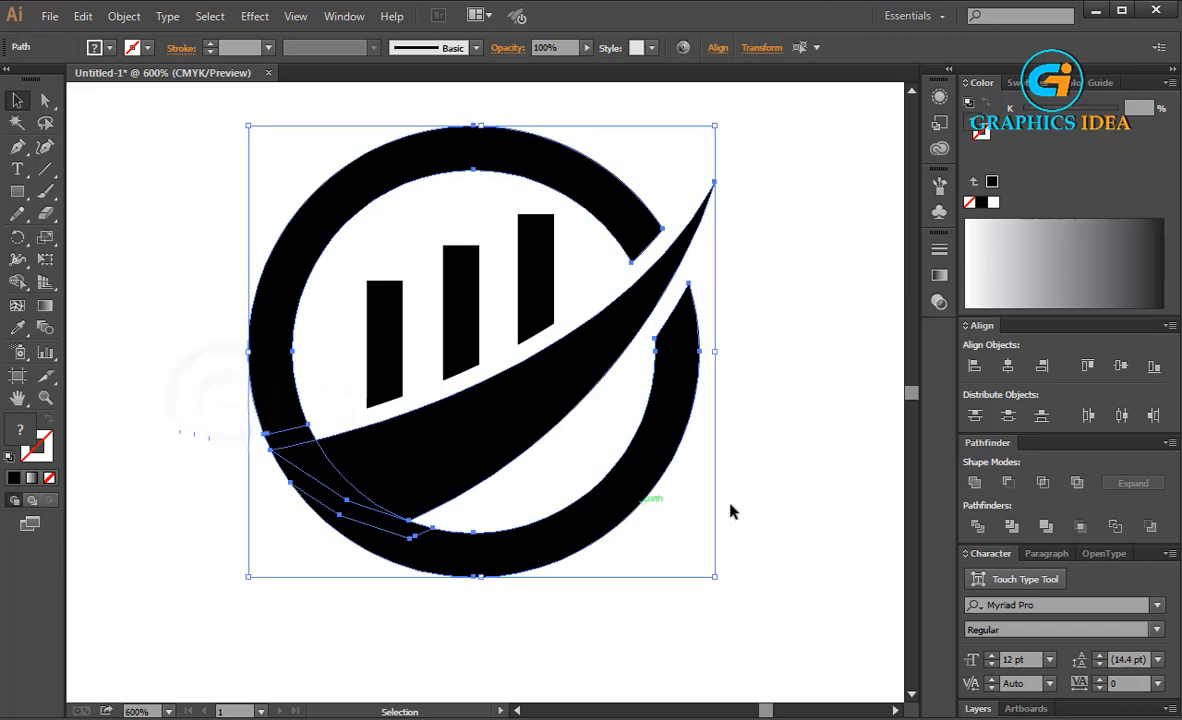
click(977, 527)
right_click(322, 425)
click(370, 540)
click(180, 470)
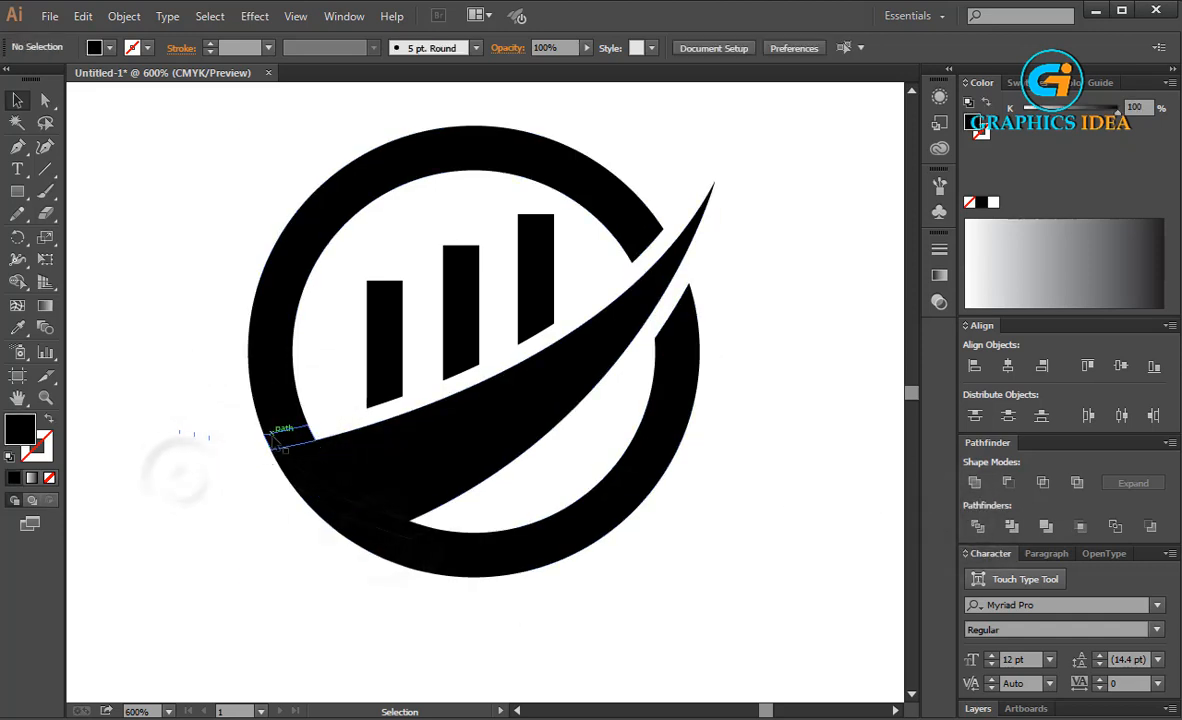
Delete the small ring fragment above the swoosh's lower-left end and unite the swoosh with the lower ring pieces into one shape
click(278, 436)
key(Delete)
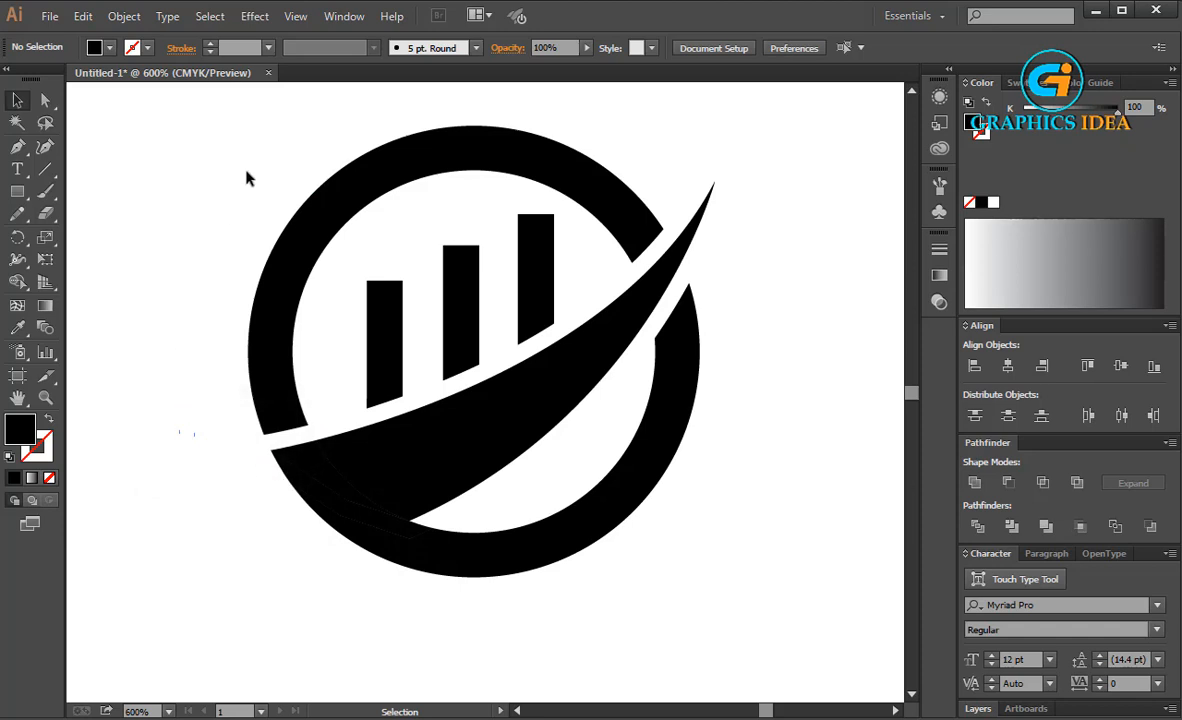
drag(247, 172, 182, 213)
drag(250, 478, 702, 549)
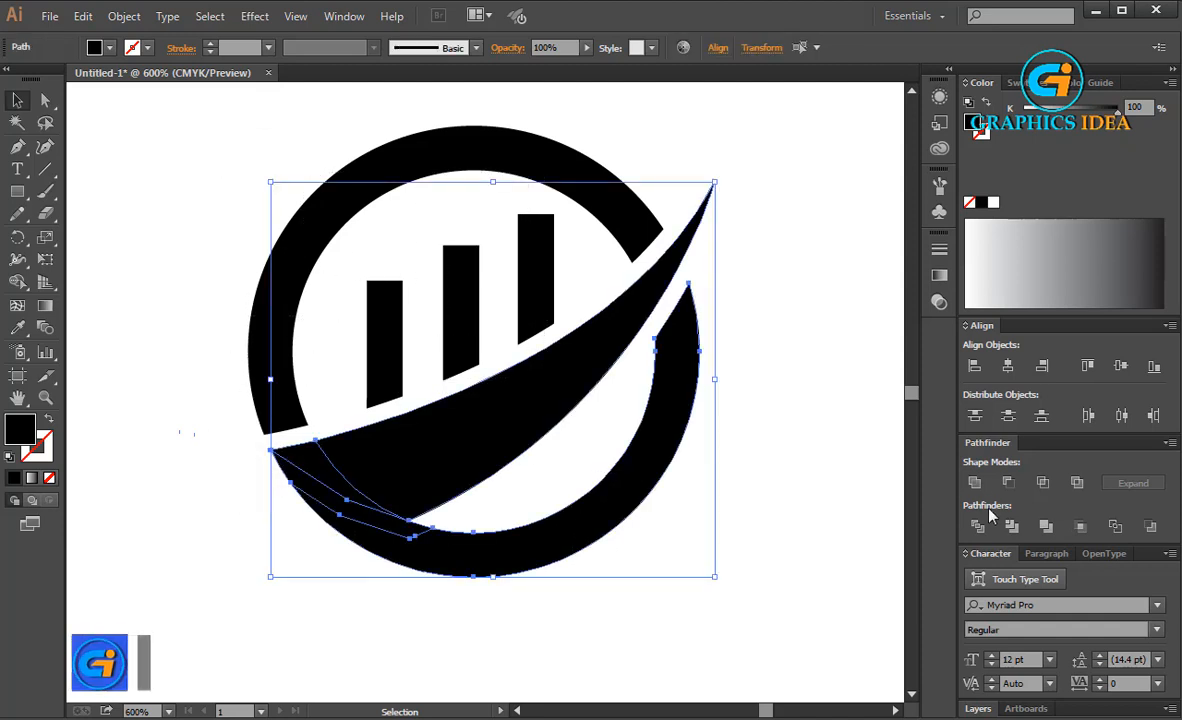
click(821, 421)
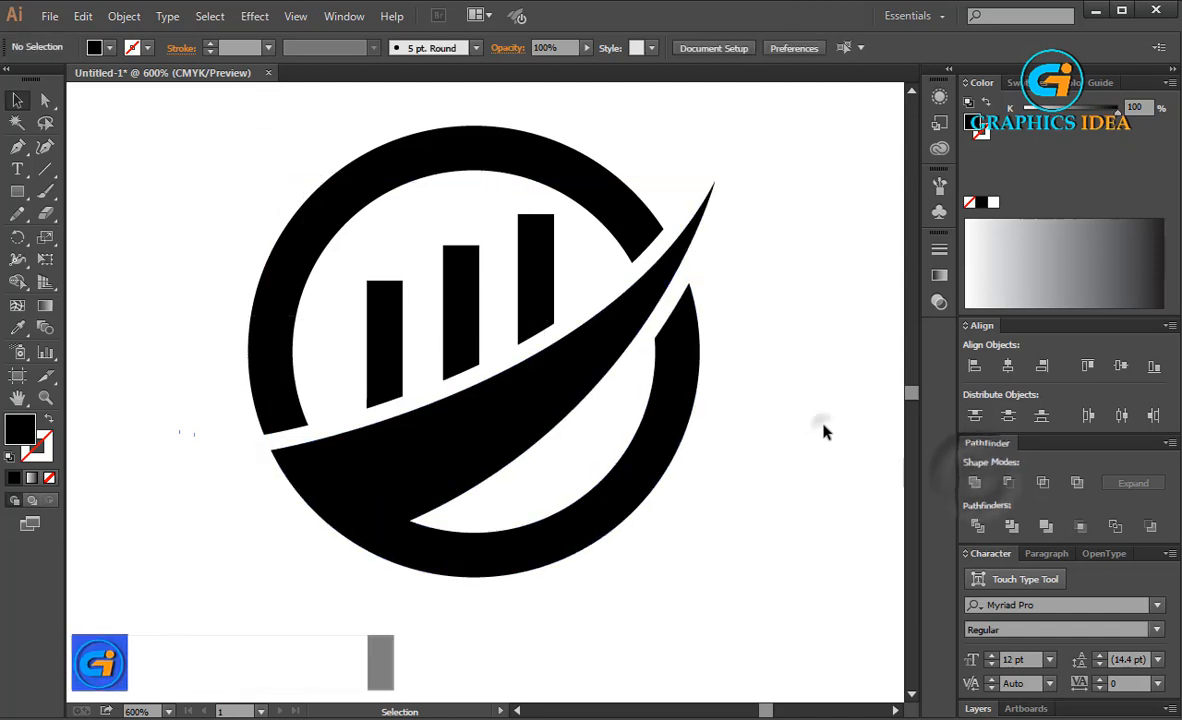
click(619, 342)
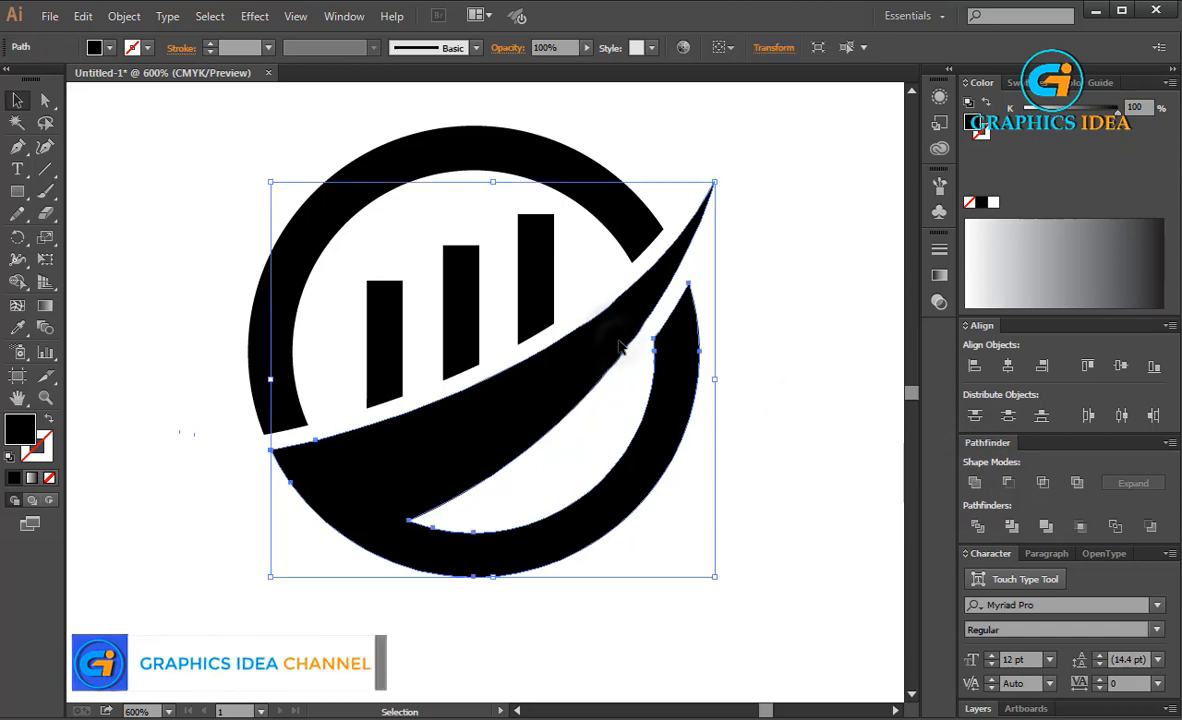
scroll(619, 342, down, 2)
scroll(619, 342, up, 3)
scroll(622, 347, down, 3)
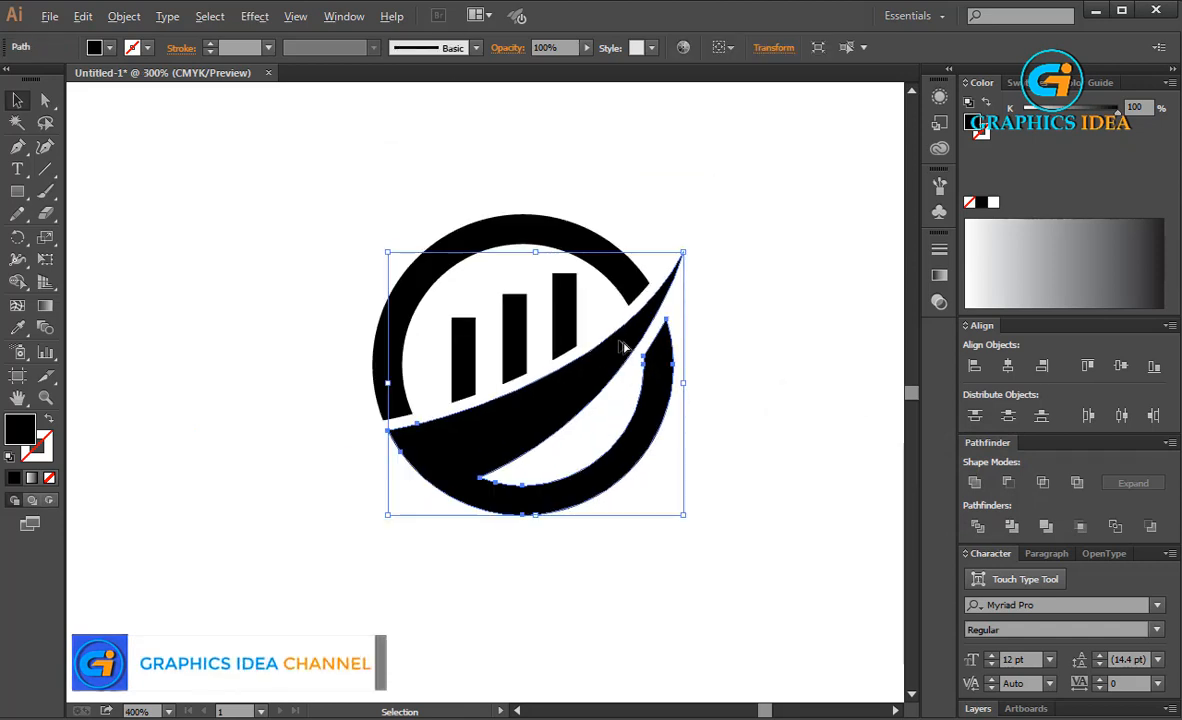
Fill the upper ring arc with the blue swatch C=85 M=50 Y=0 K=0
click(706, 238)
scroll(608, 290, up, 4)
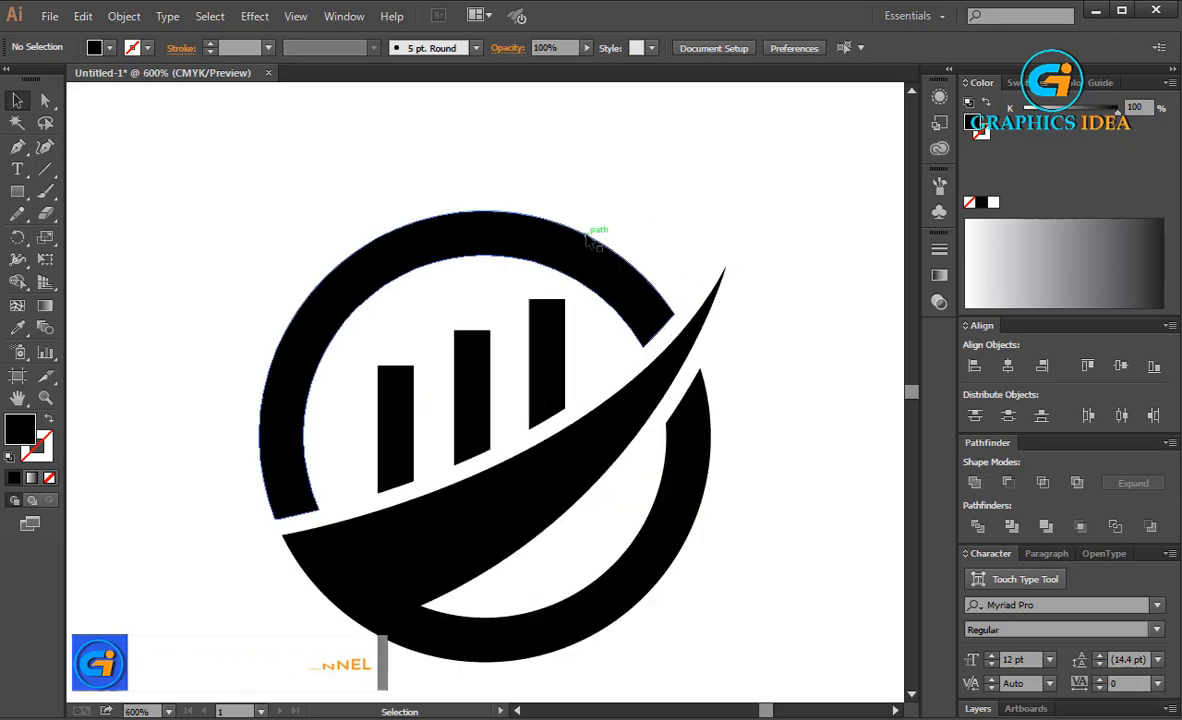
click(557, 263)
click(112, 49)
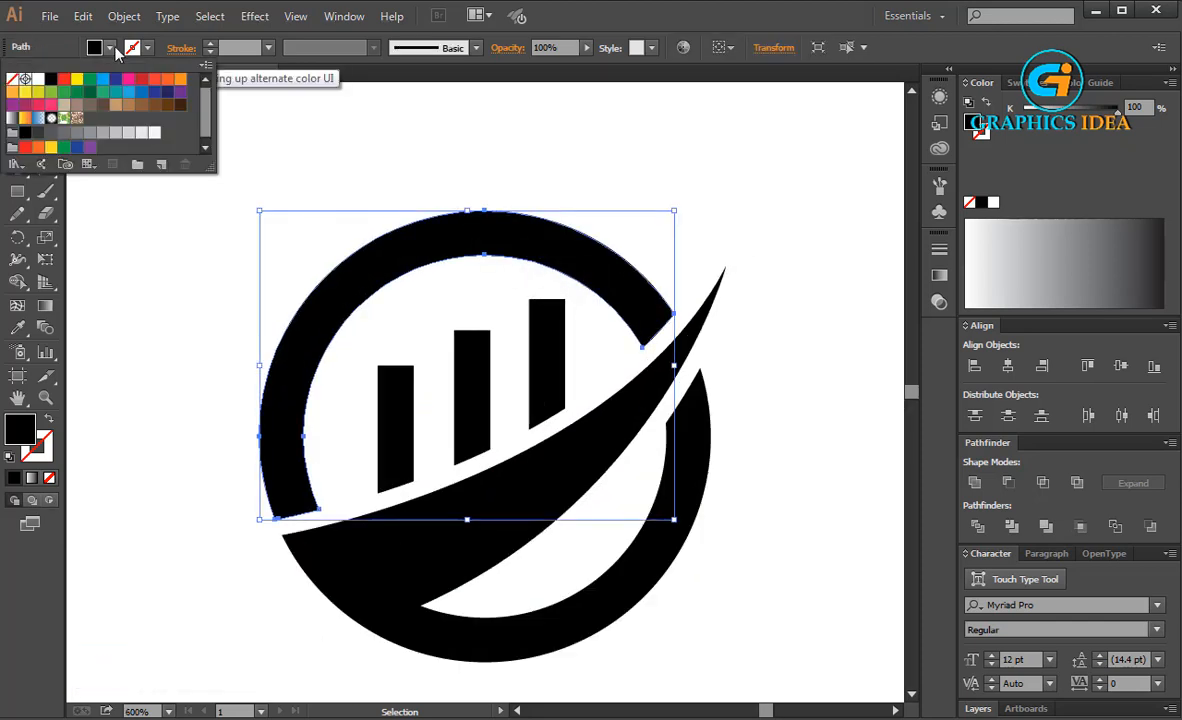
click(122, 91)
click(347, 93)
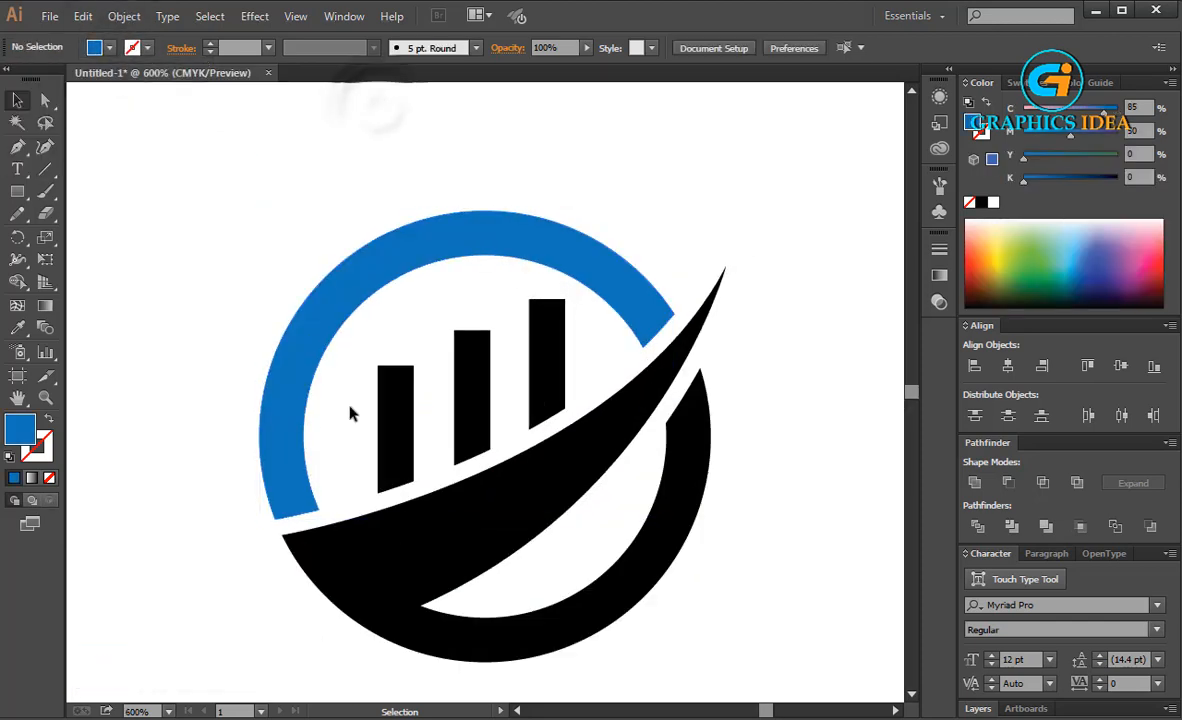
Brighten the upper arc's blue fill by setting cyan to 100% and magenta to about 36%
mouse_move(350, 413)
mouse_down()
mouse_move(567, 338)
mouse_move(343, 396)
mouse_up()
click(477, 240)
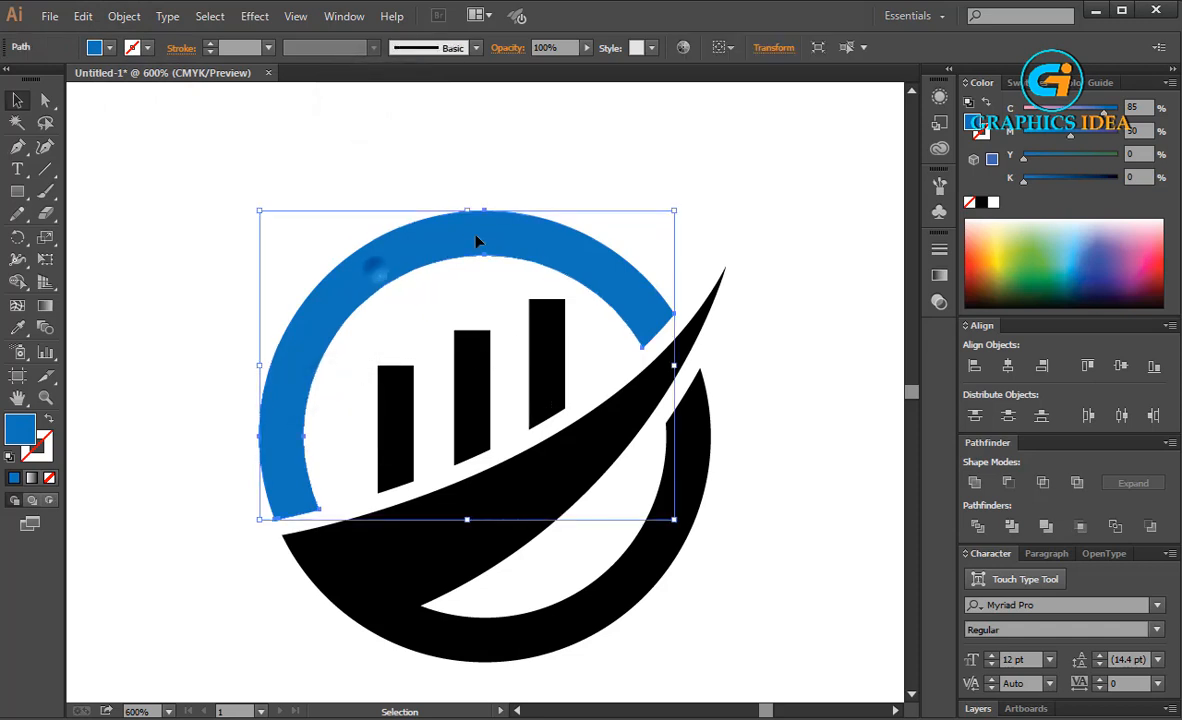
drag(1103, 111, 1060, 135)
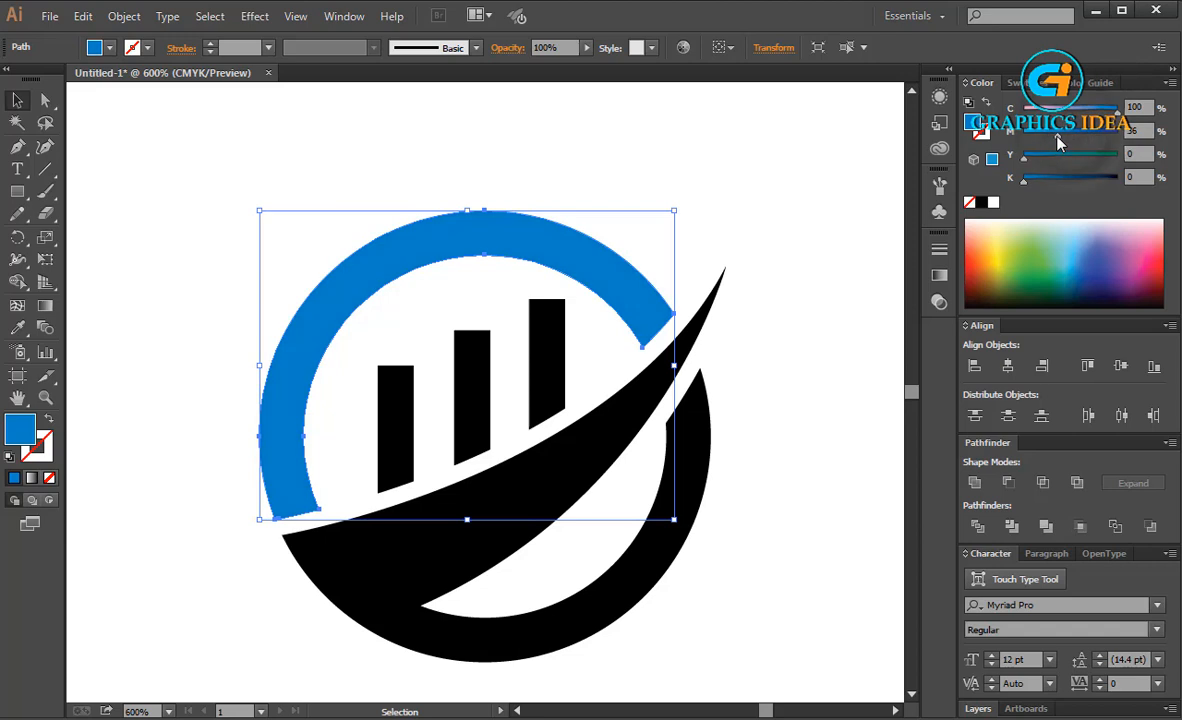
click(670, 212)
Fill the three vertical bars with dark grey at 0% cyan, magenta and yellow and 92% black
drag(343, 412, 570, 343)
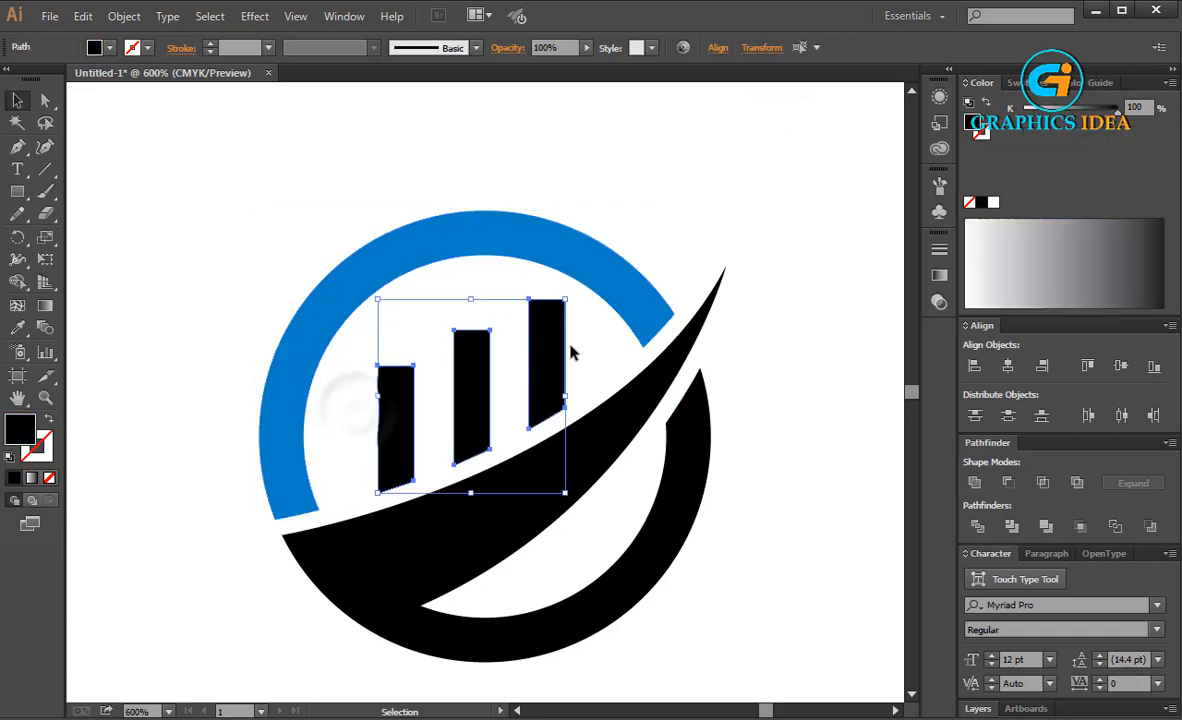
click(110, 48)
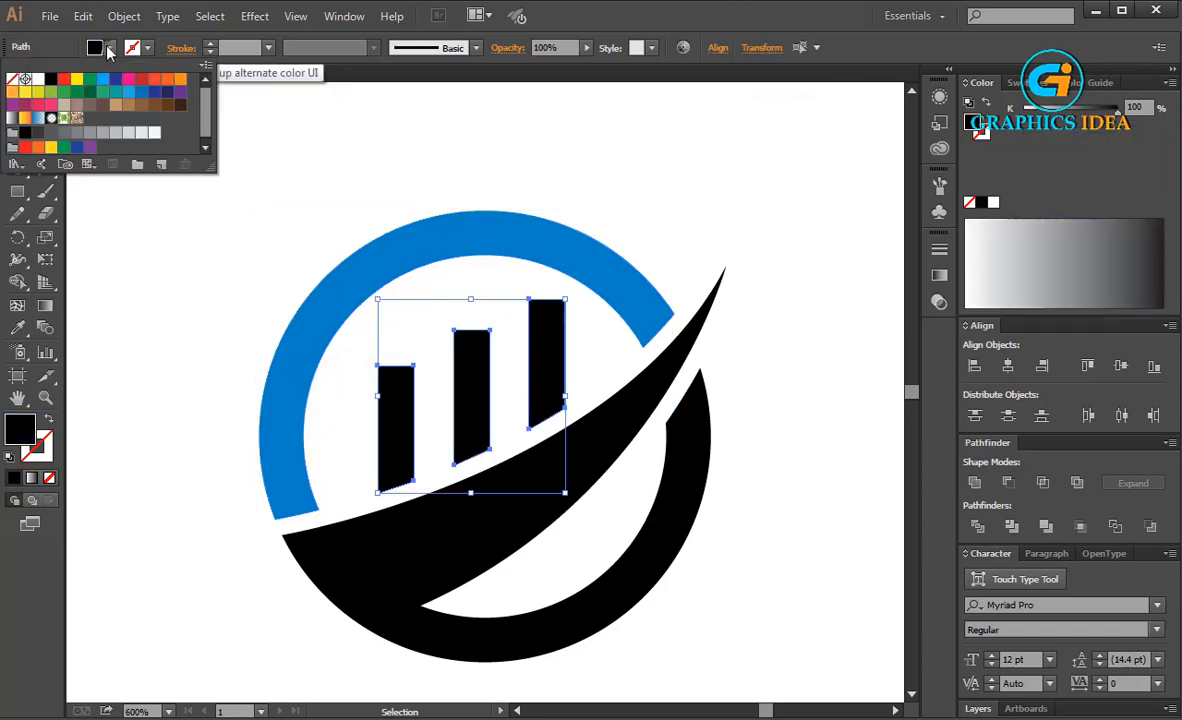
click(28, 136)
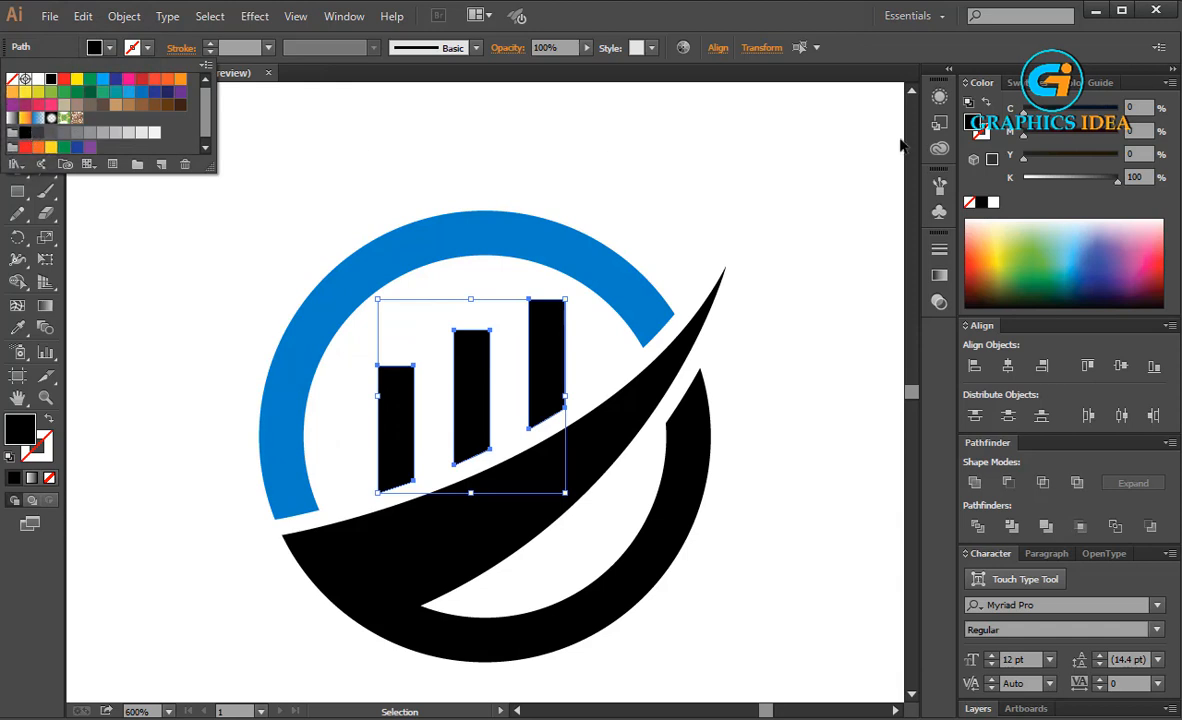
drag(1107, 183, 1113, 185)
click(838, 222)
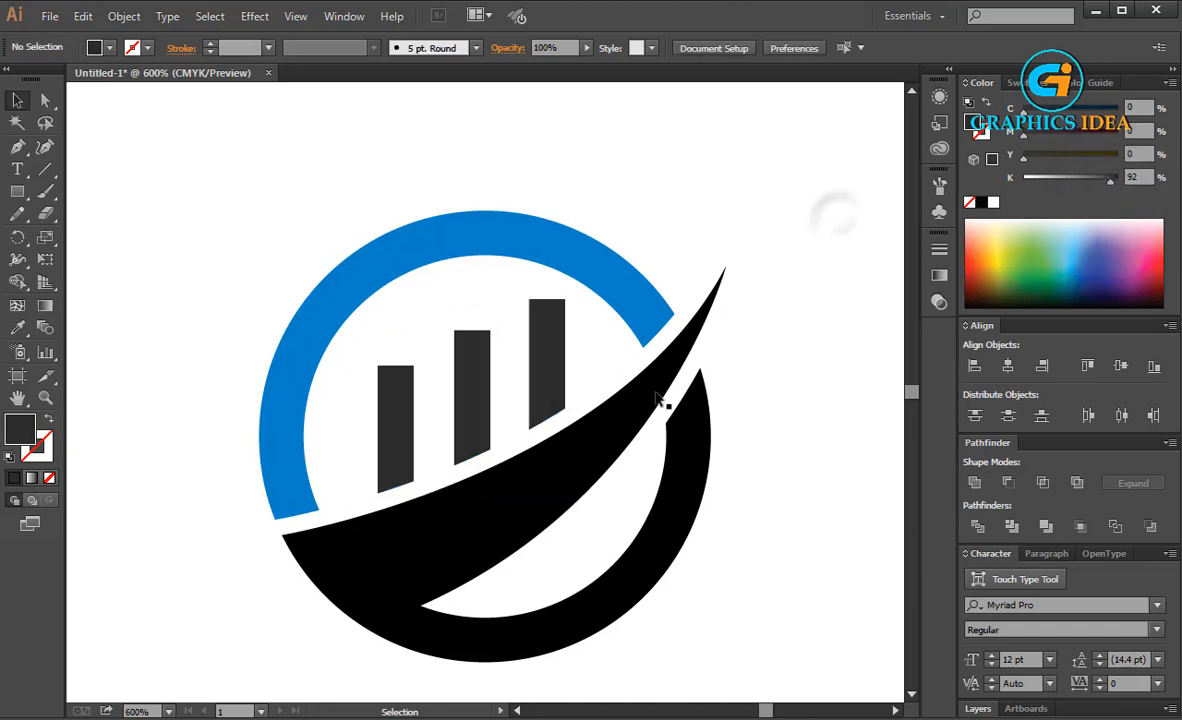
Fill the united swoosh and lower ring shape with the deep orange swatch C=0 M=80 Y=95 K=0
click(665, 401)
click(106, 48)
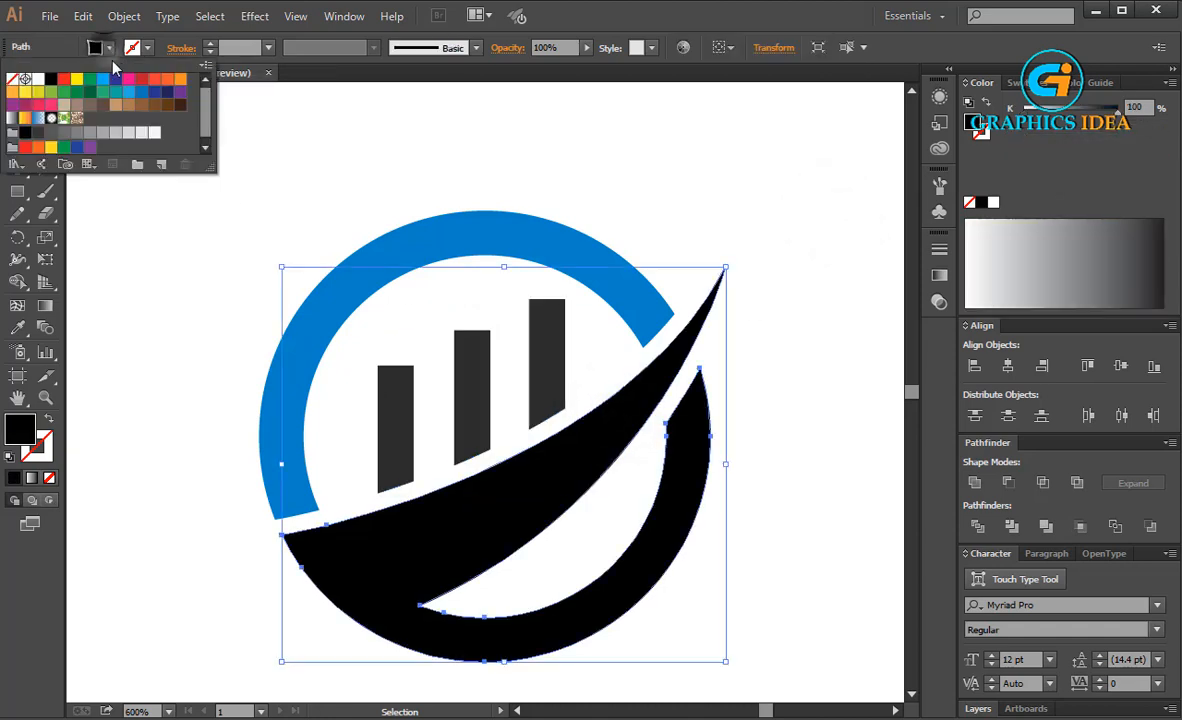
click(180, 80)
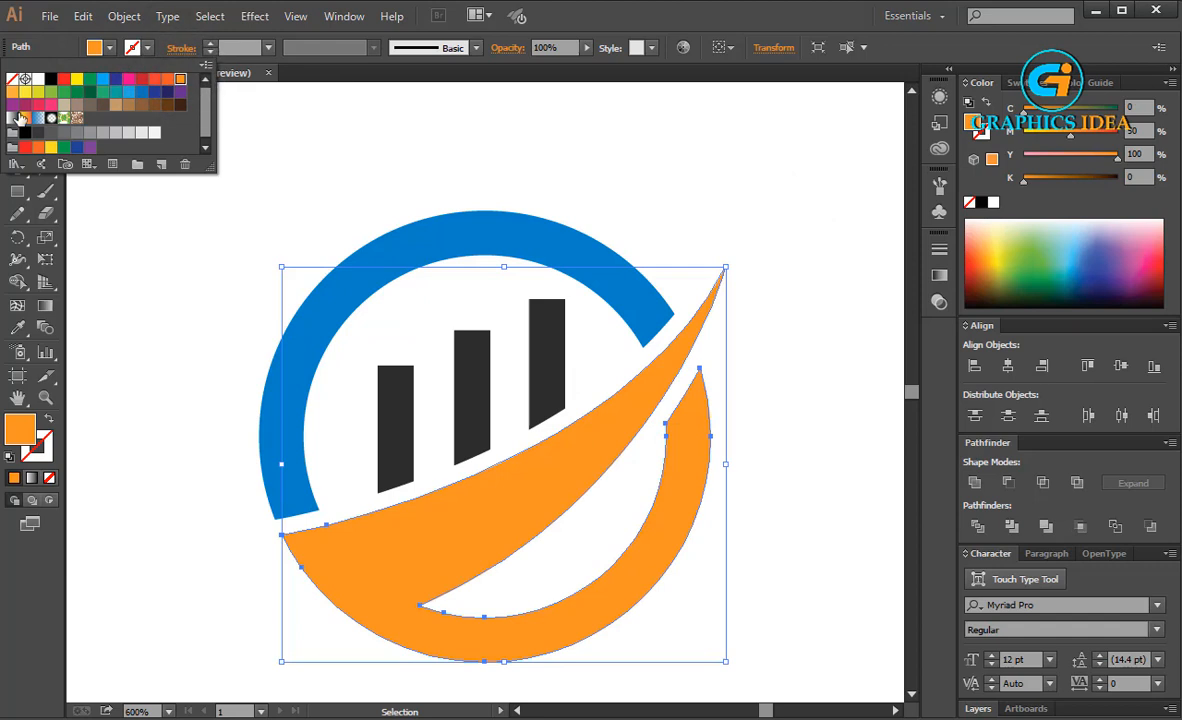
click(167, 80)
click(445, 115)
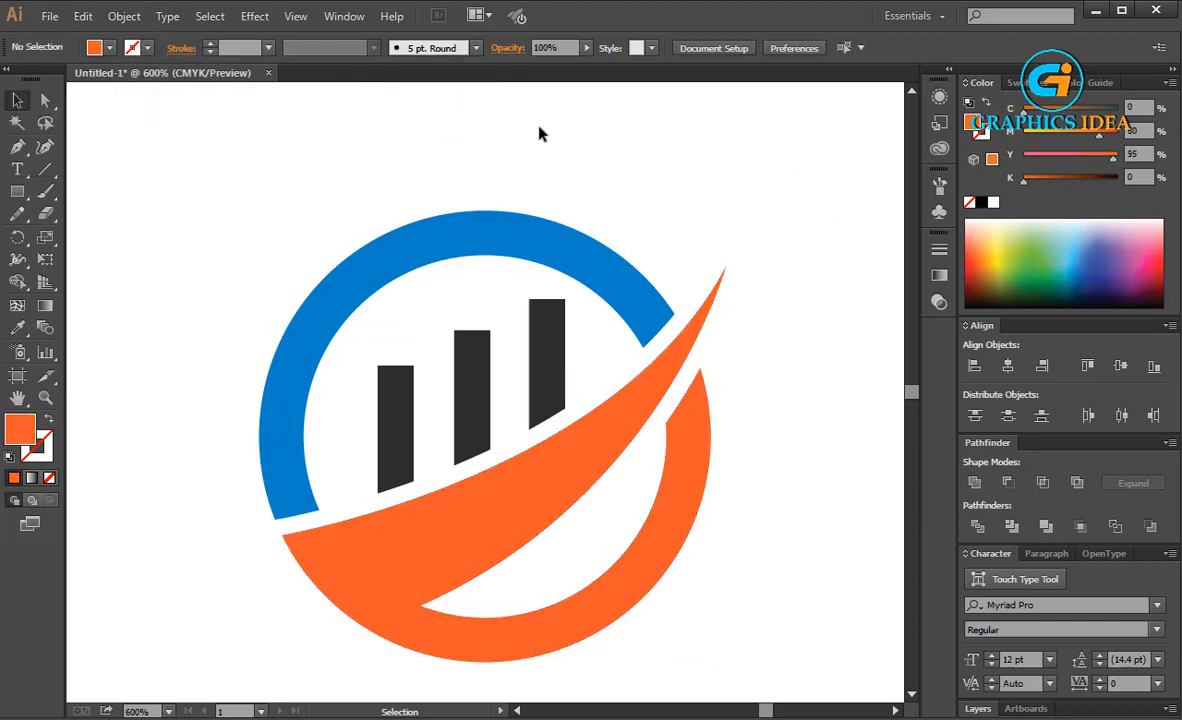
Place the small 50% grey curved accent in the white space between the orange swoosh and the lower ring
scroll(539, 128, down, 2)
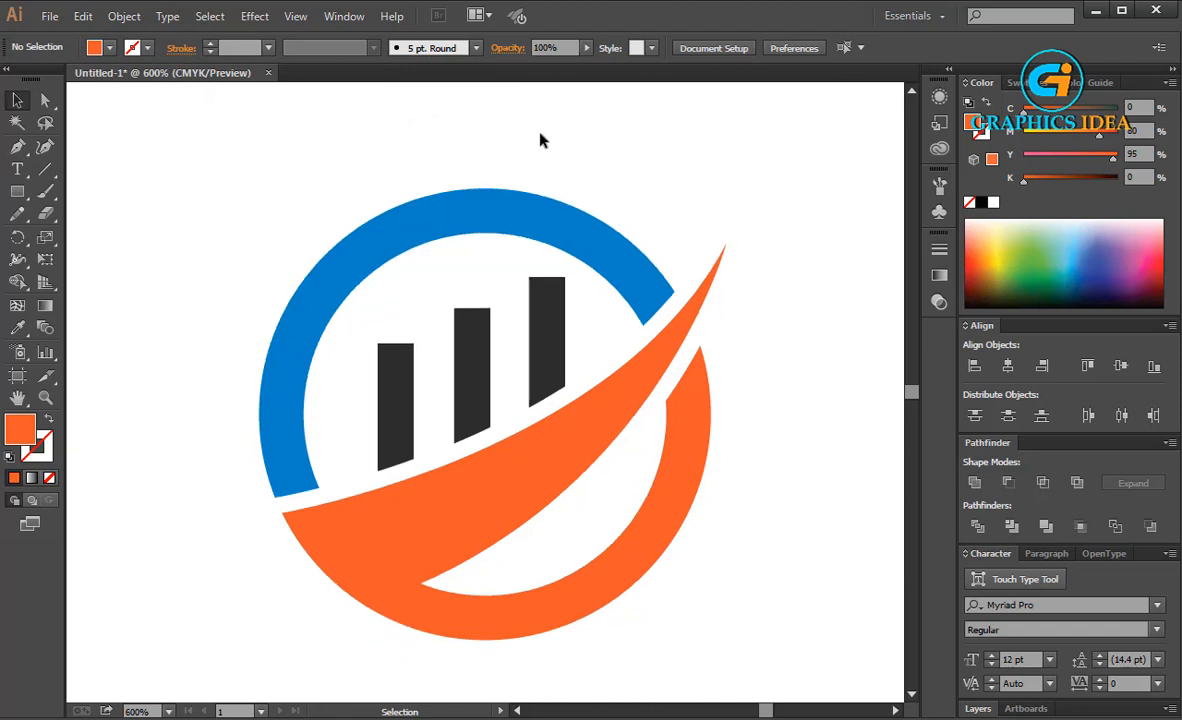
scroll(540, 140, down, 1)
drag(352, 272, 472, 402)
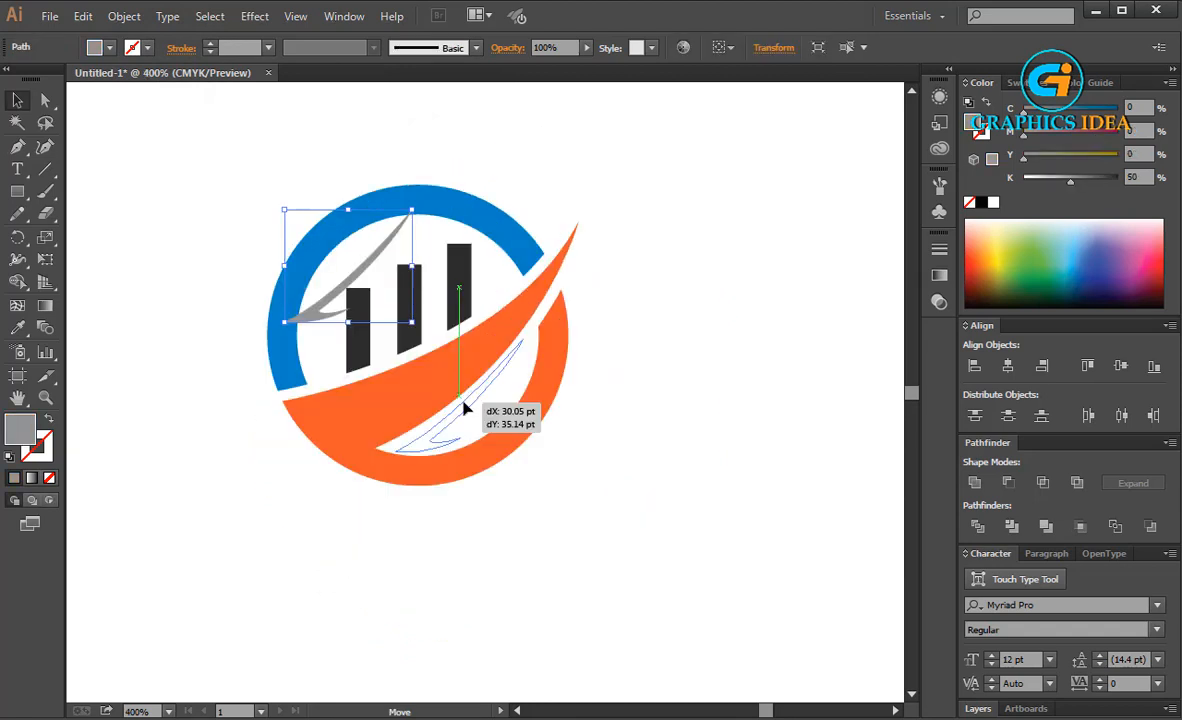
click(618, 410)
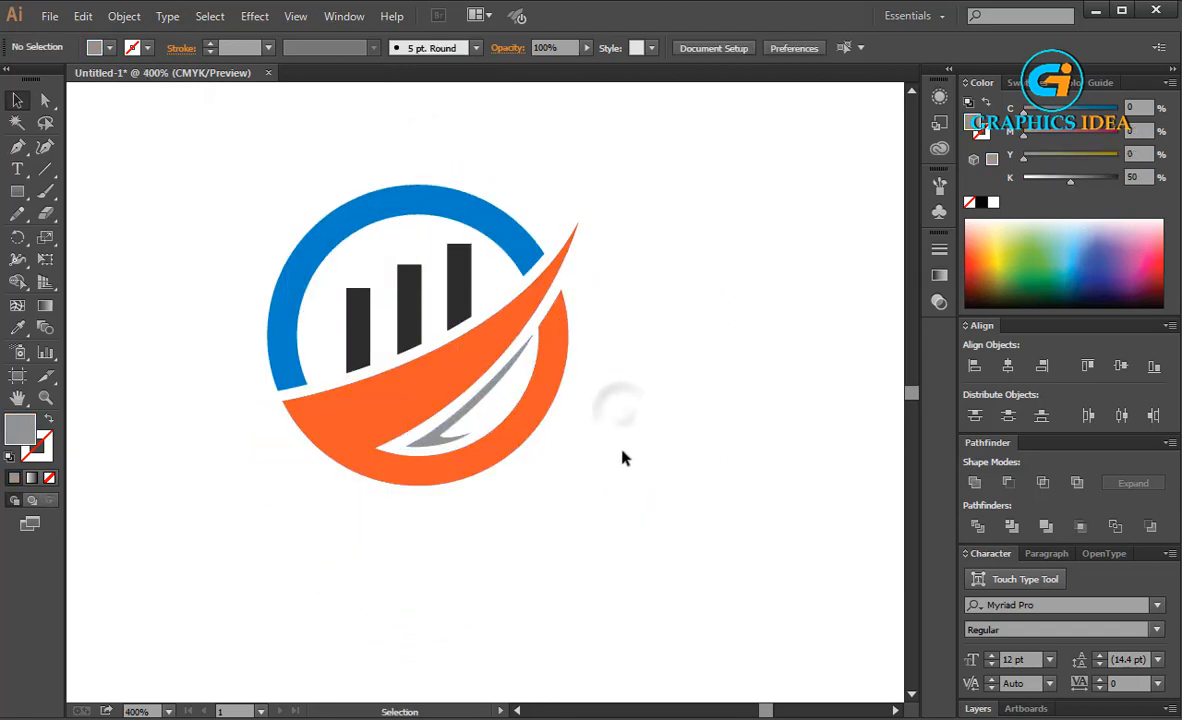
Rotate the grey accent slightly so it follows the swoosh's lower edge without touching the orange ring
click(464, 417)
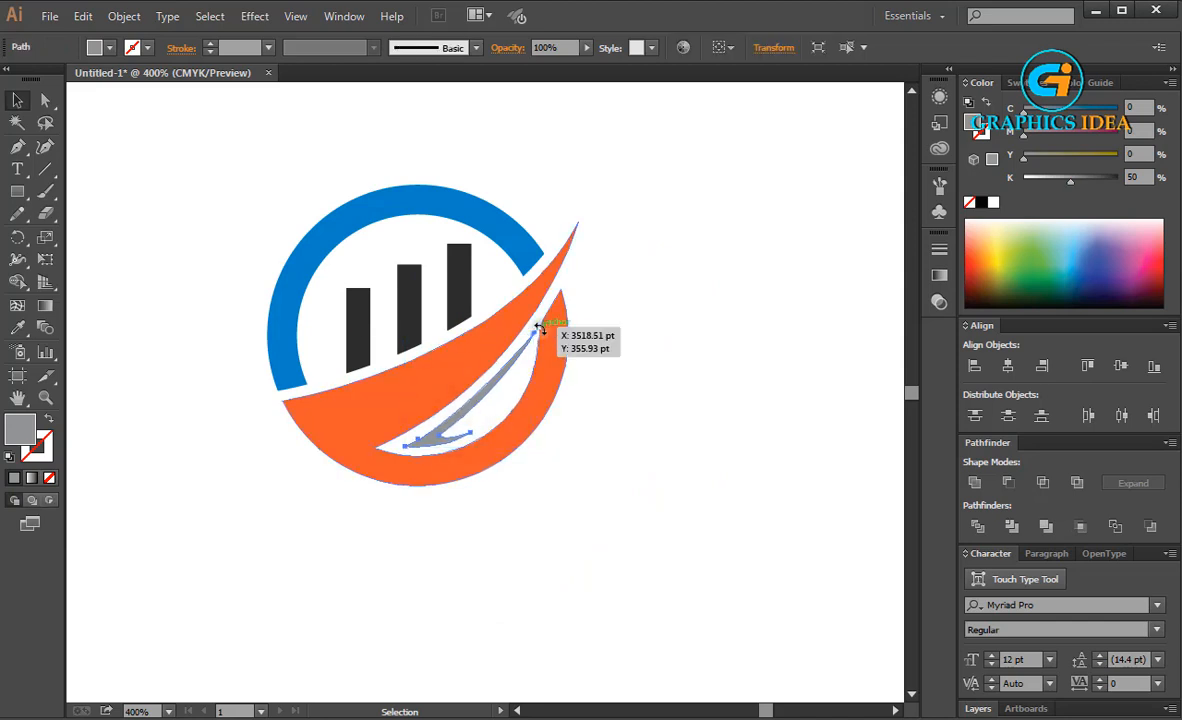
drag(540, 330, 545, 330)
scroll(543, 334, up, 4)
scroll(541, 343, down, 1)
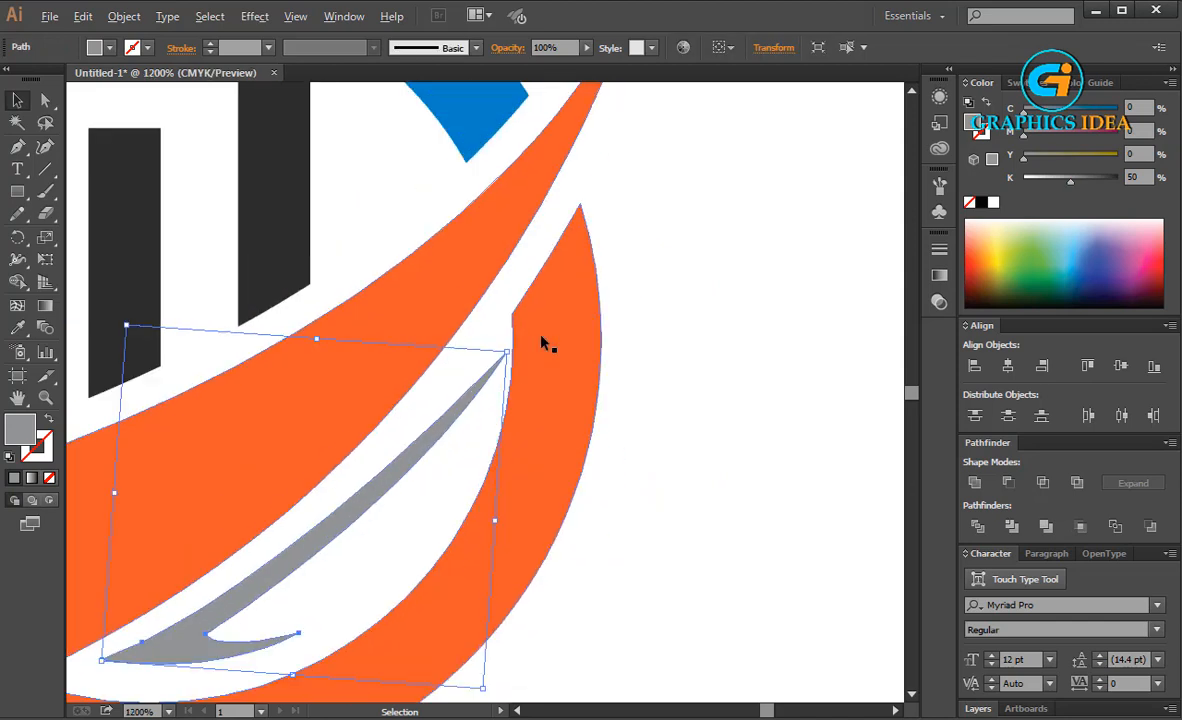
drag(386, 414, 539, 287)
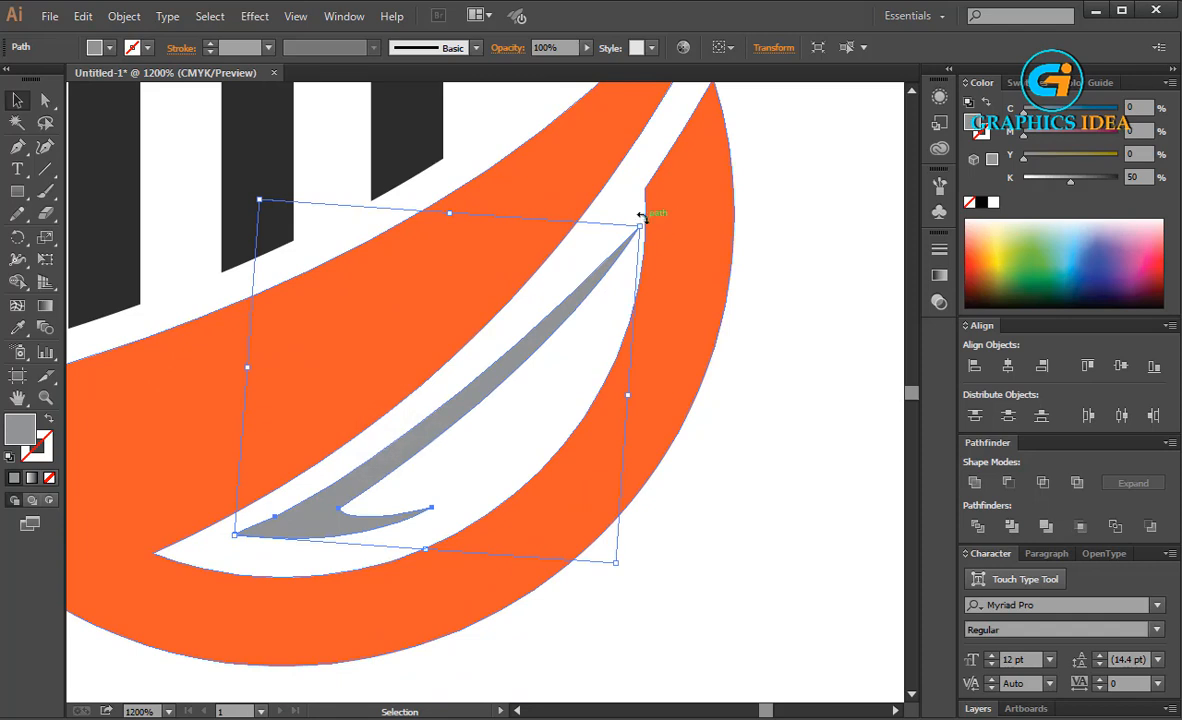
drag(645, 217, 645, 201)
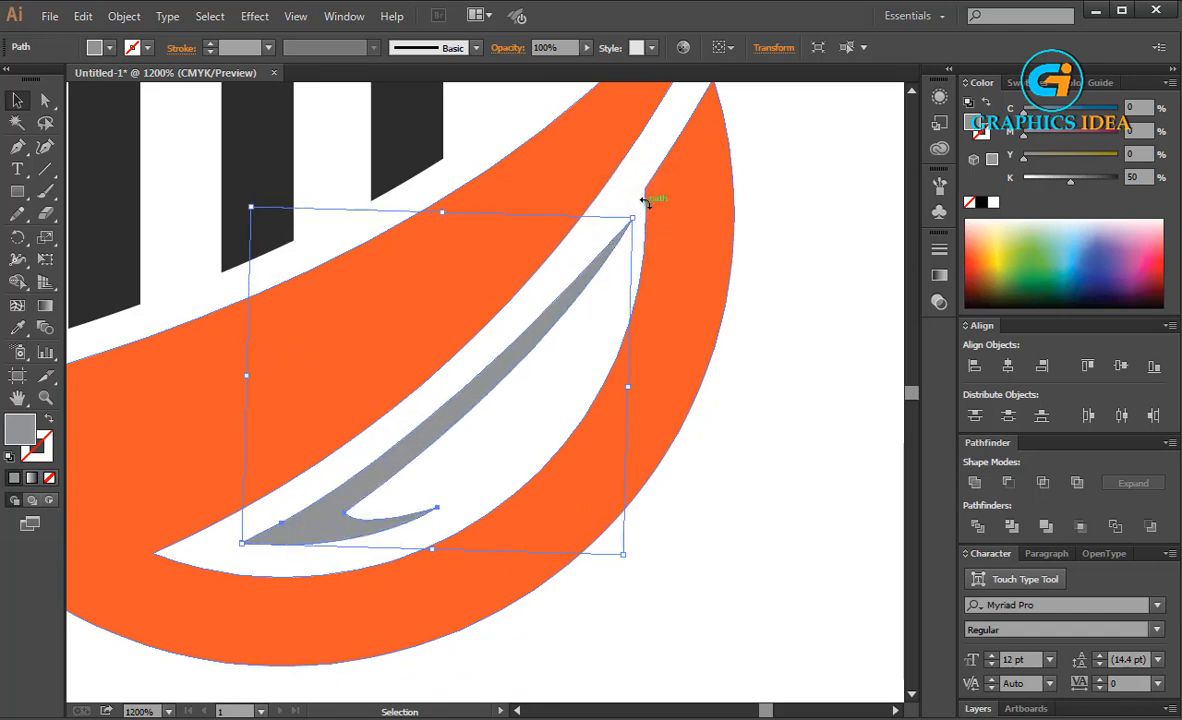
Pull the grey accent's upper tip slightly inward, and shift and rotate the accent to follow the orange swoosh's lower edge
click(45, 100)
drag(631, 218, 618, 219)
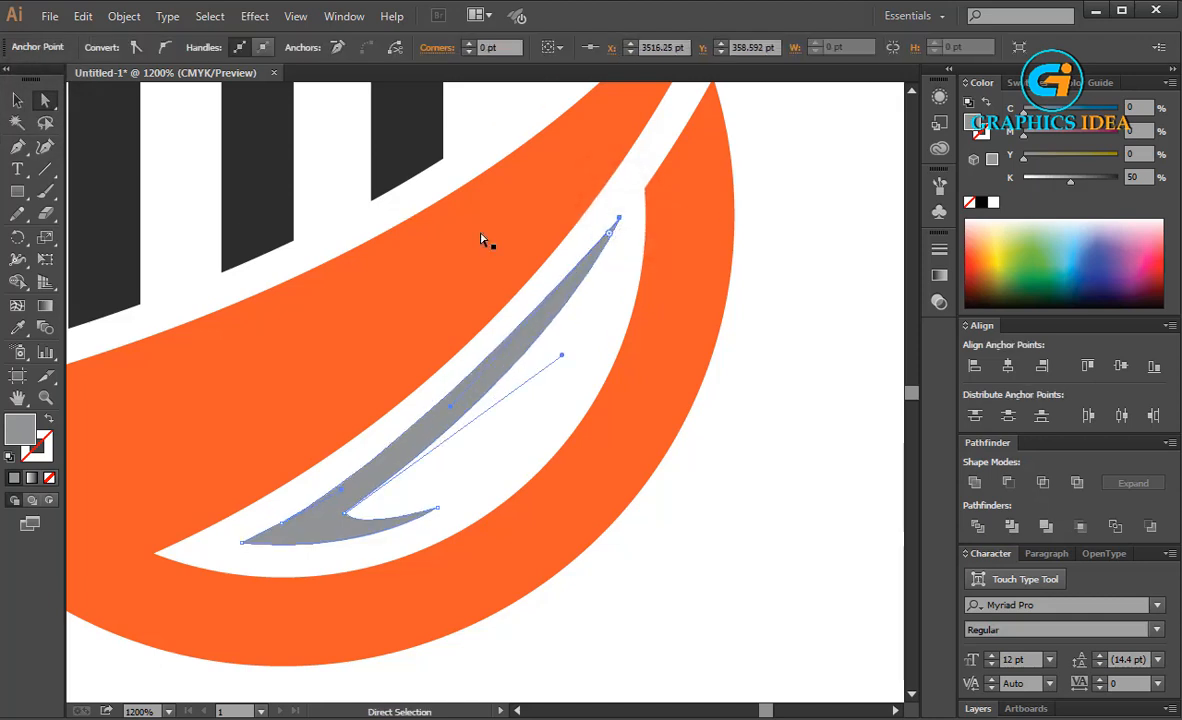
key(v)
drag(583, 264, 552, 276)
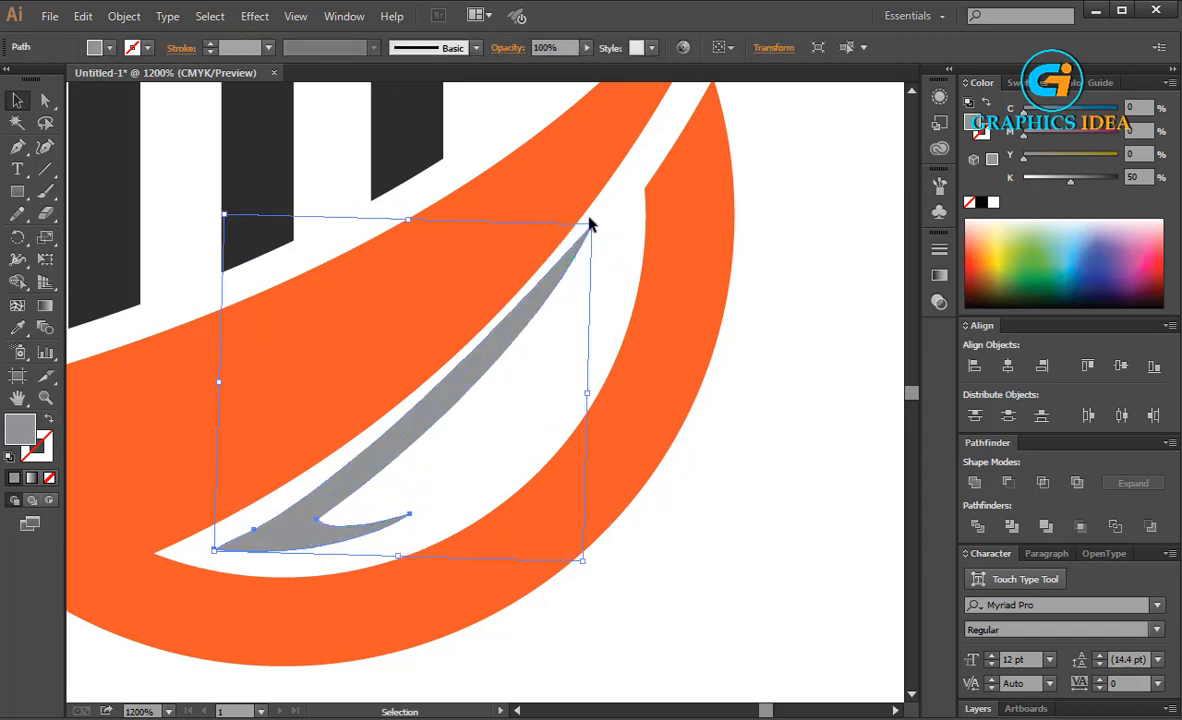
drag(600, 218, 608, 222)
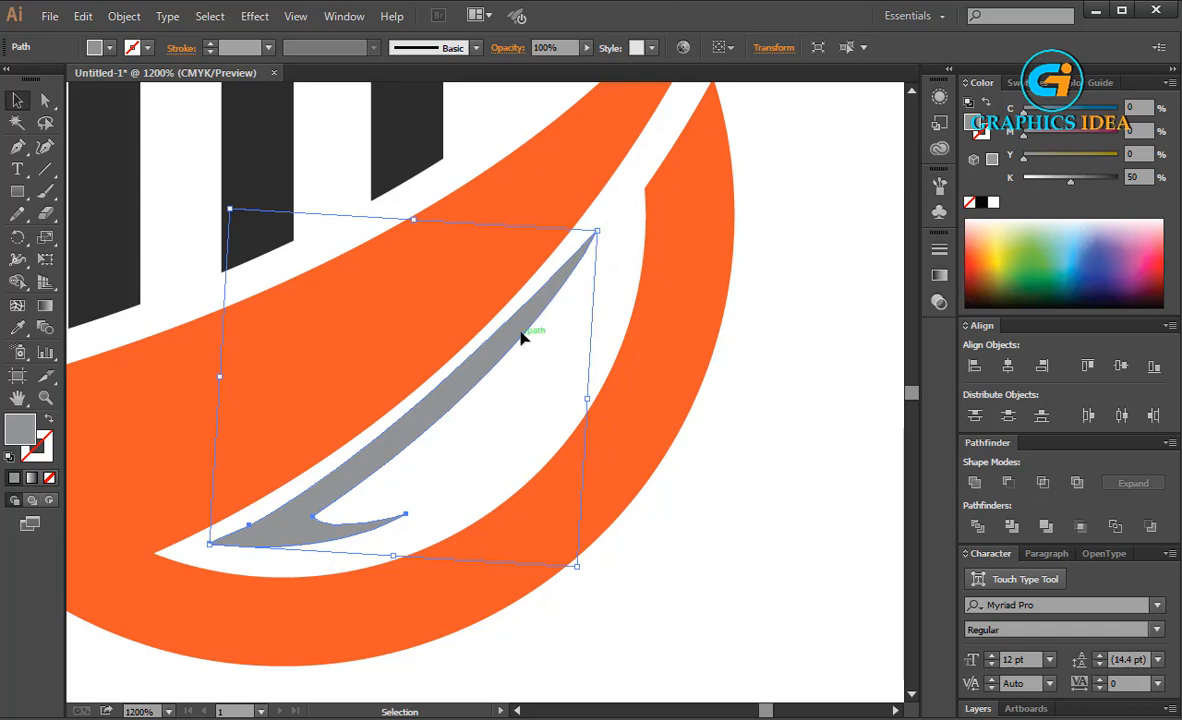
Nudge the grey accent to the left and down to leave a wider white gap beneath the orange swoosh
drag(504, 343, 490, 362)
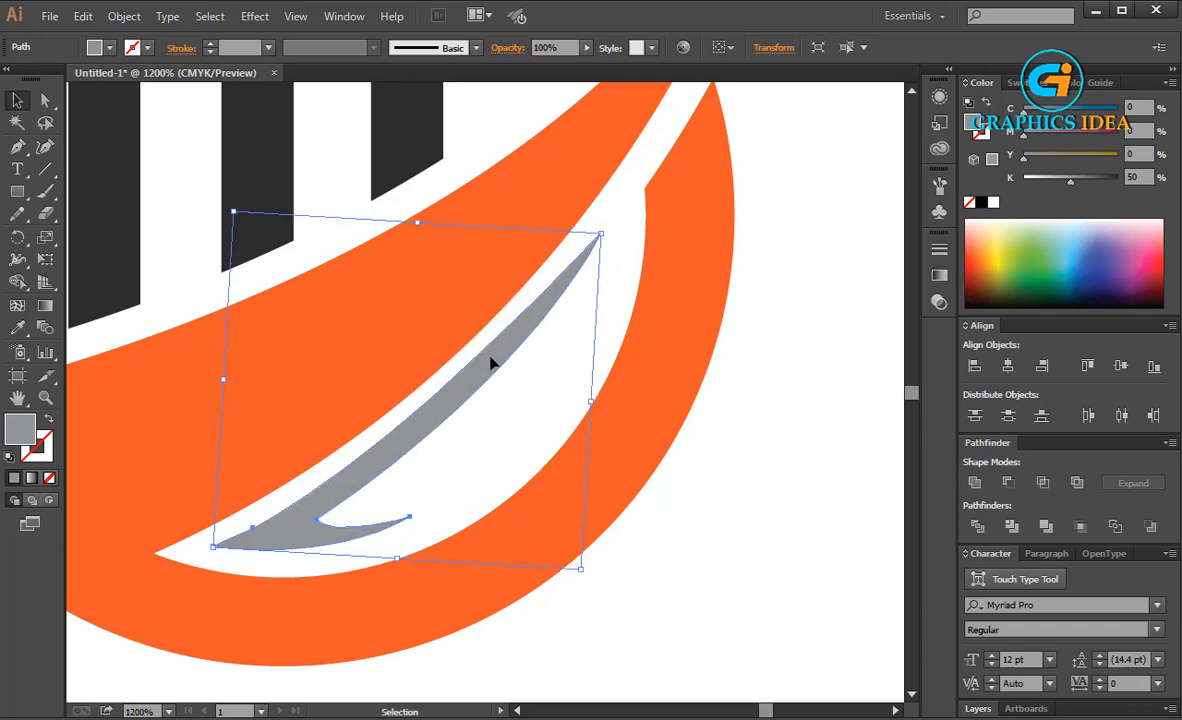
key(Left)
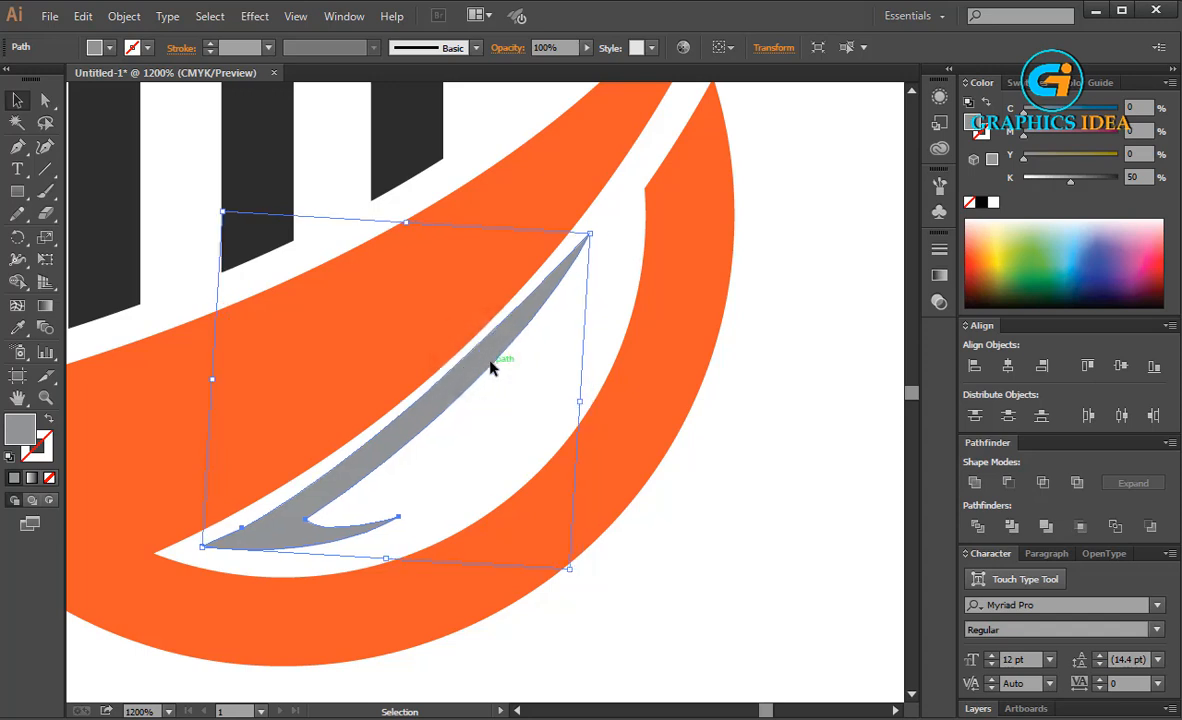
key(Down)
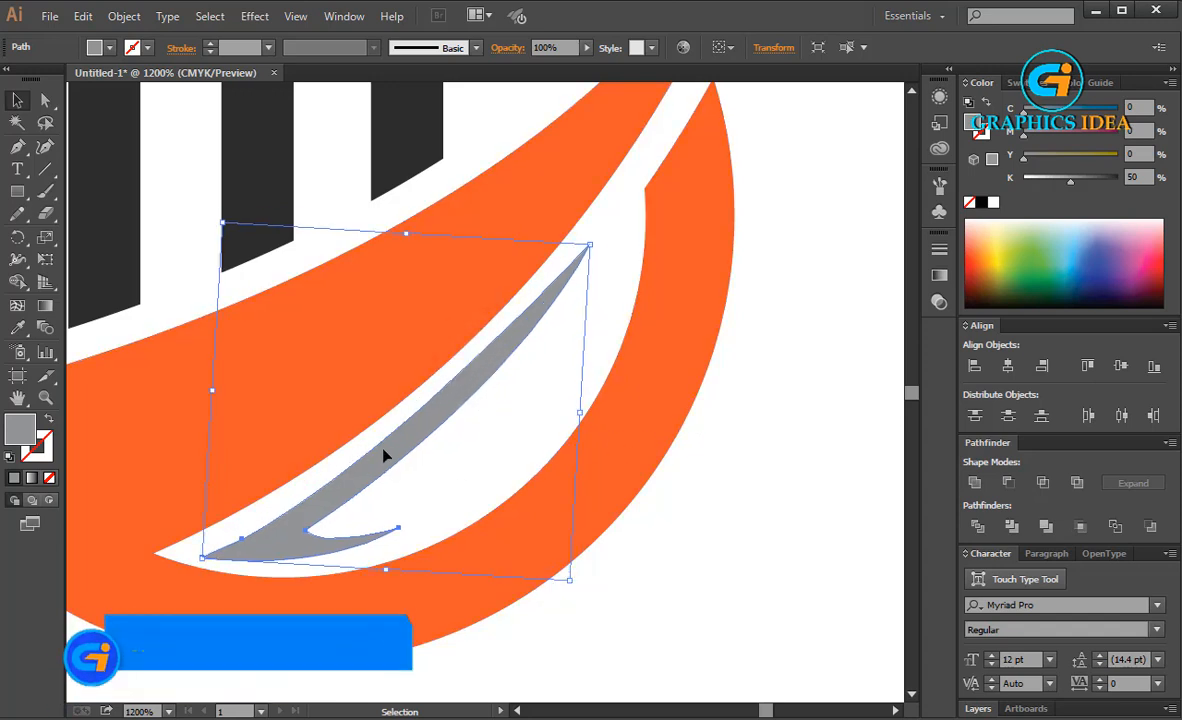
click(744, 450)
Reposition the grey accent so it sits evenly in the white space between the orange swoosh and the lower ring
scroll(490, 335, down, 3)
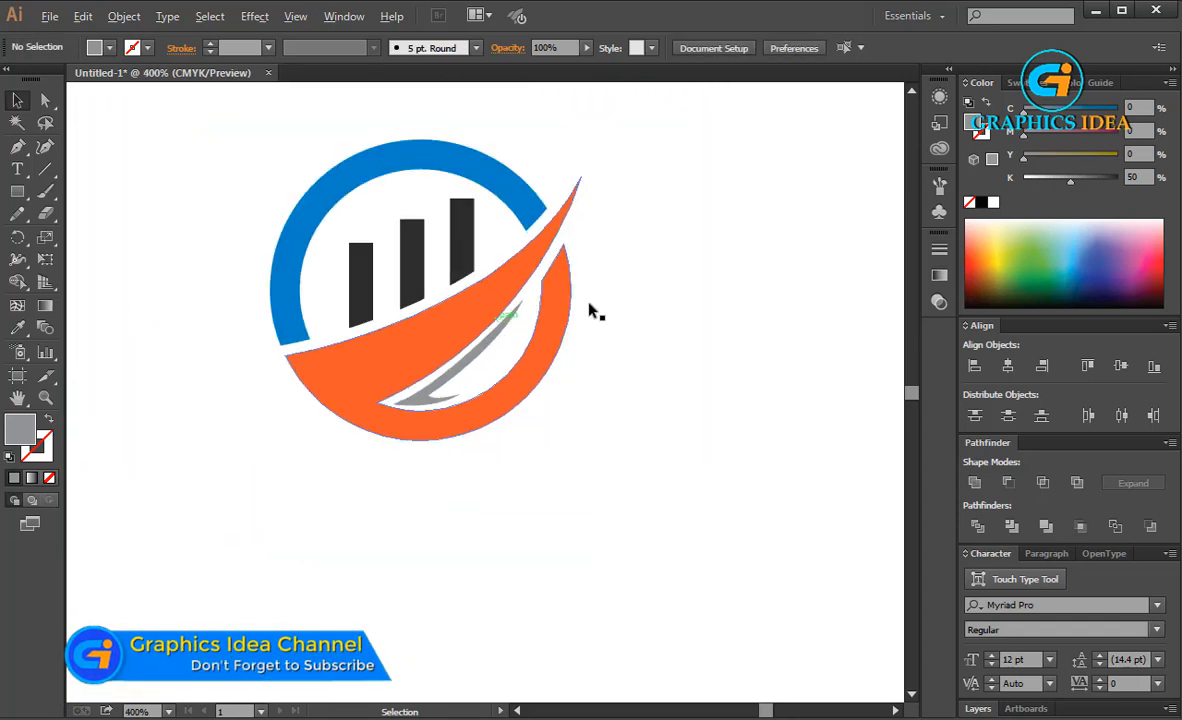
scroll(495, 300, up, 2)
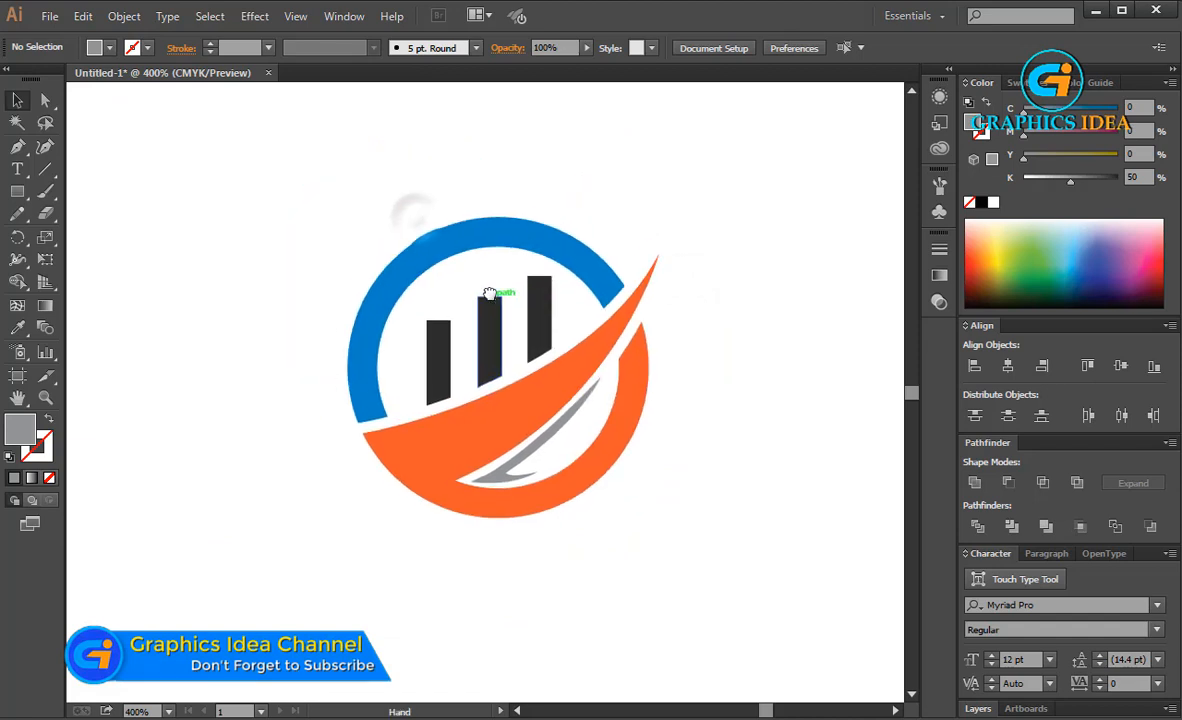
scroll(500, 322, up, 2)
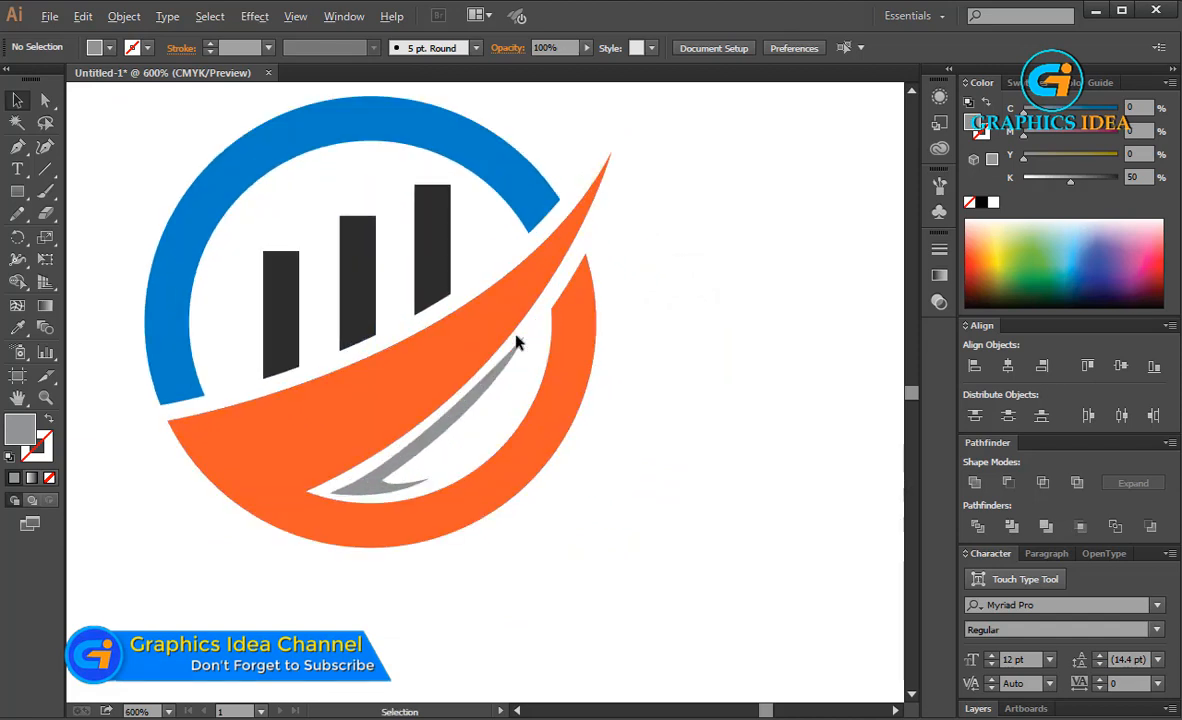
drag(443, 435, 455, 446)
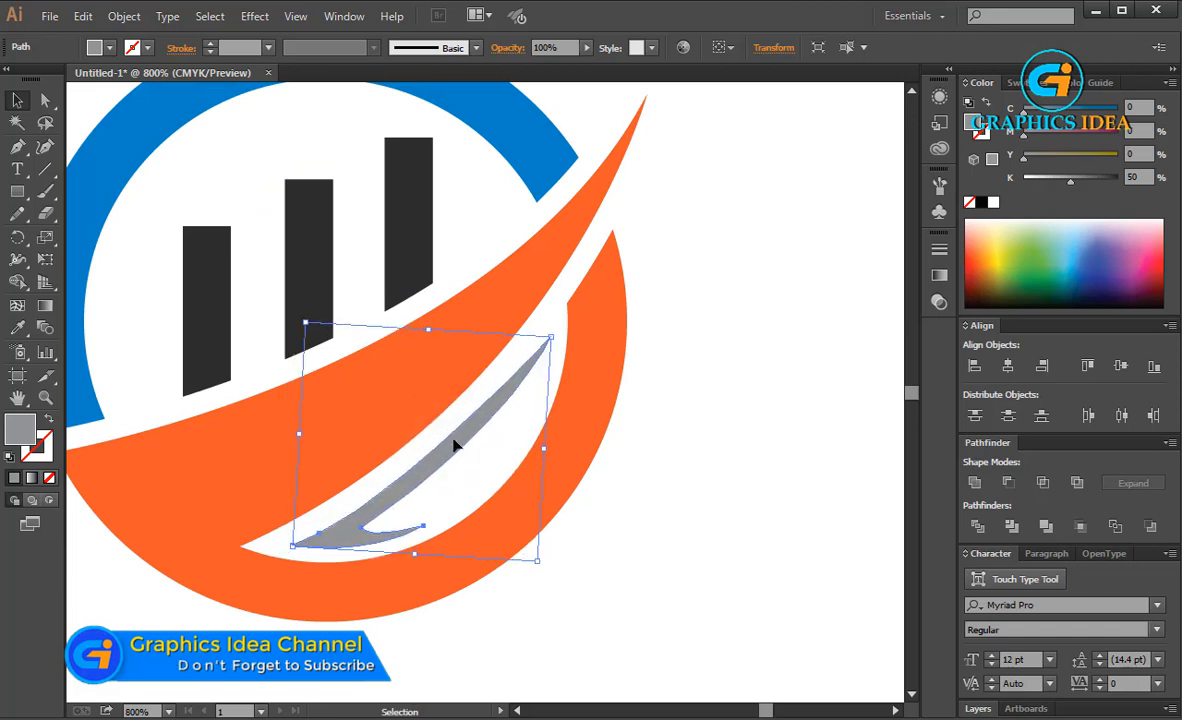
click(665, 388)
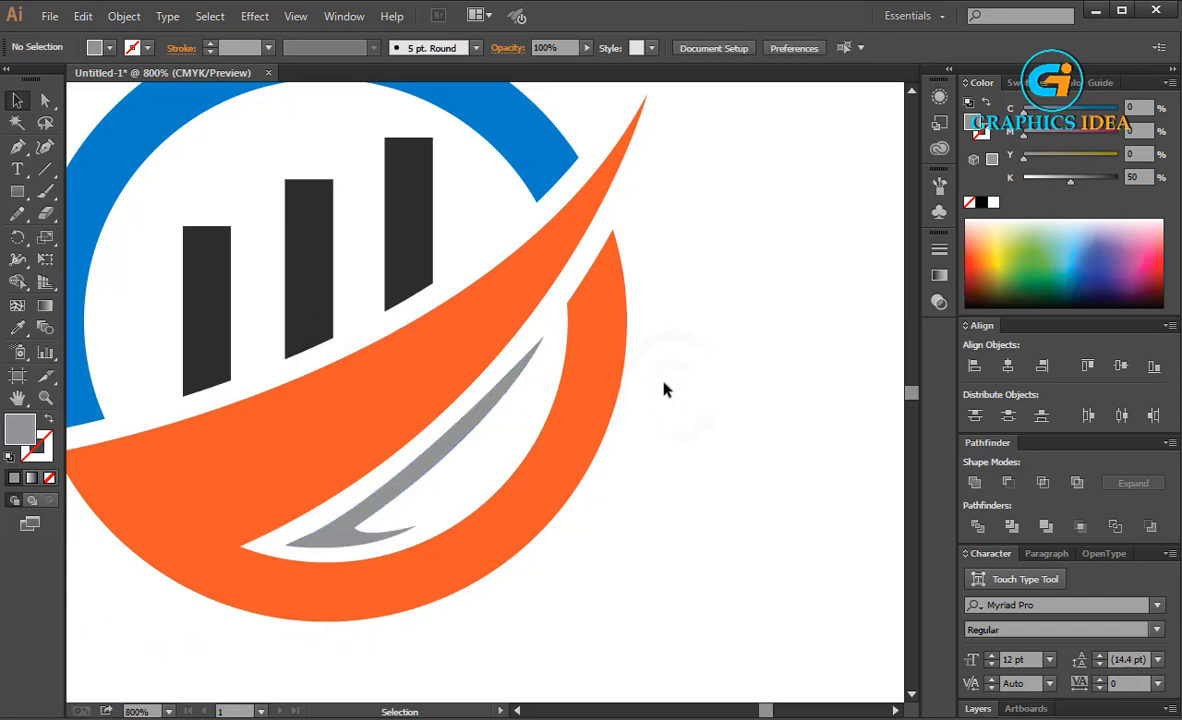
scroll(588, 345, down, 1)
scroll(588, 347, down, 1)
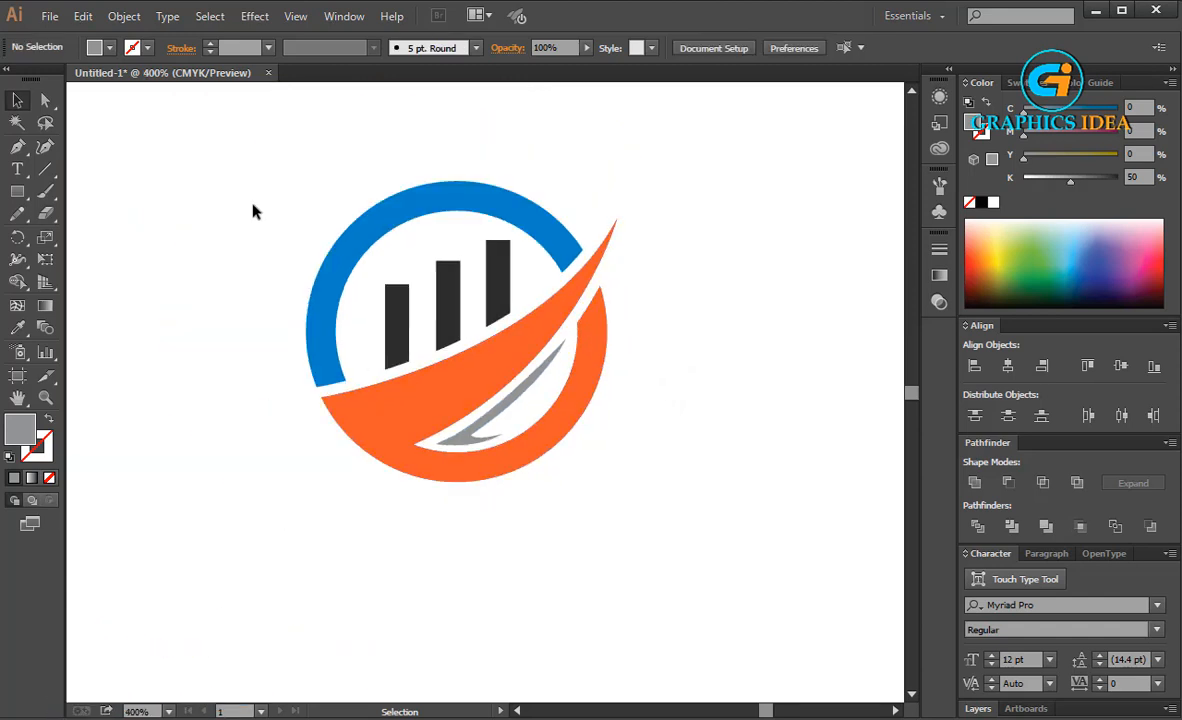
Group all the logo shapes: the blue arc, dark bars, orange swoosh and grey accent
drag(255, 208, 646, 452)
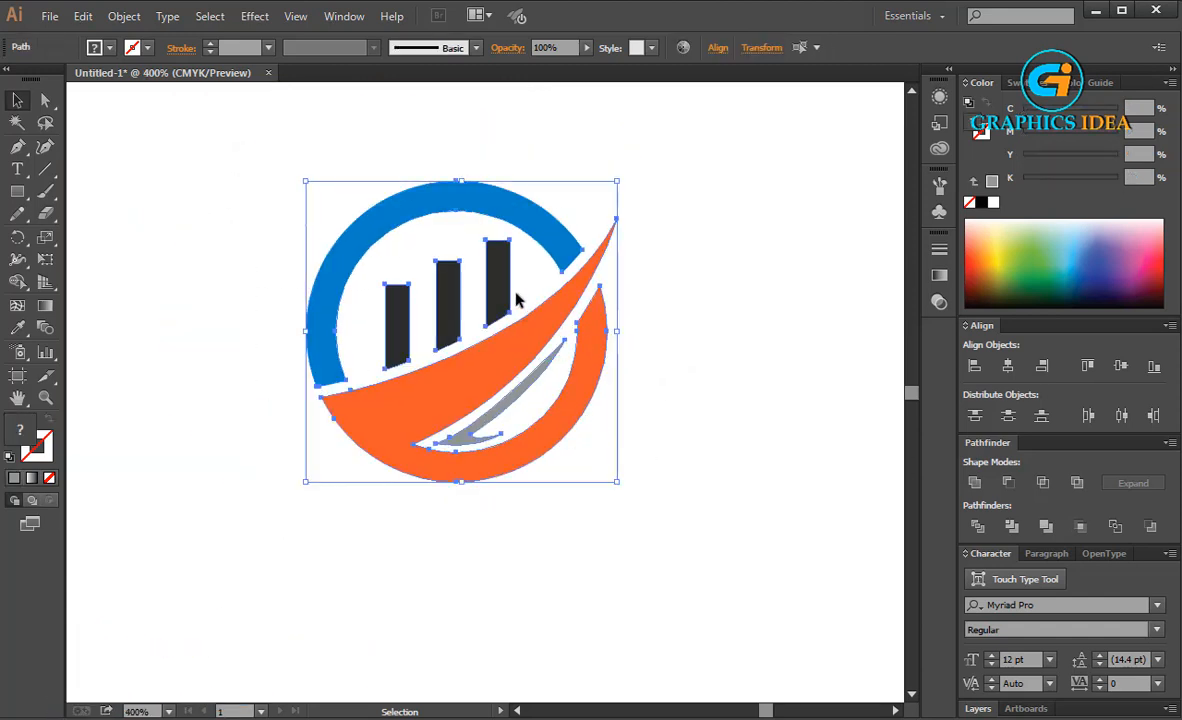
right_click(516, 292)
click(561, 379)
click(156, 332)
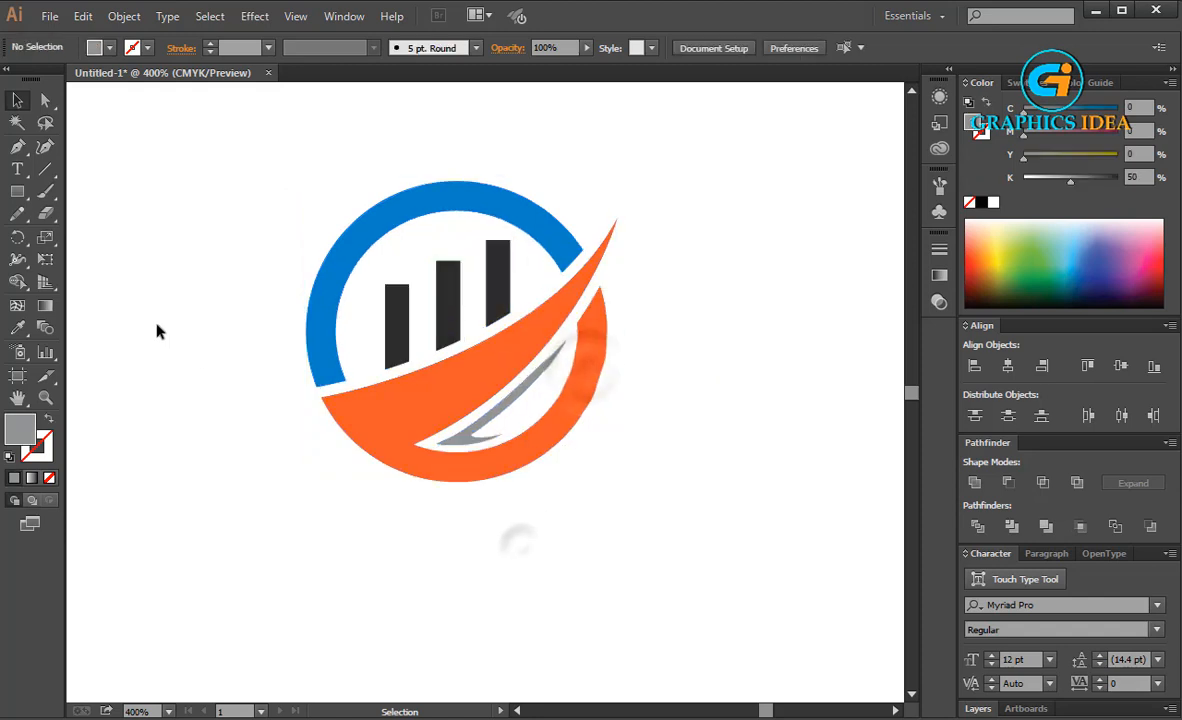
Add the point text "Compnay Name" below the logo at a font size of 18 pt
click(19, 172)
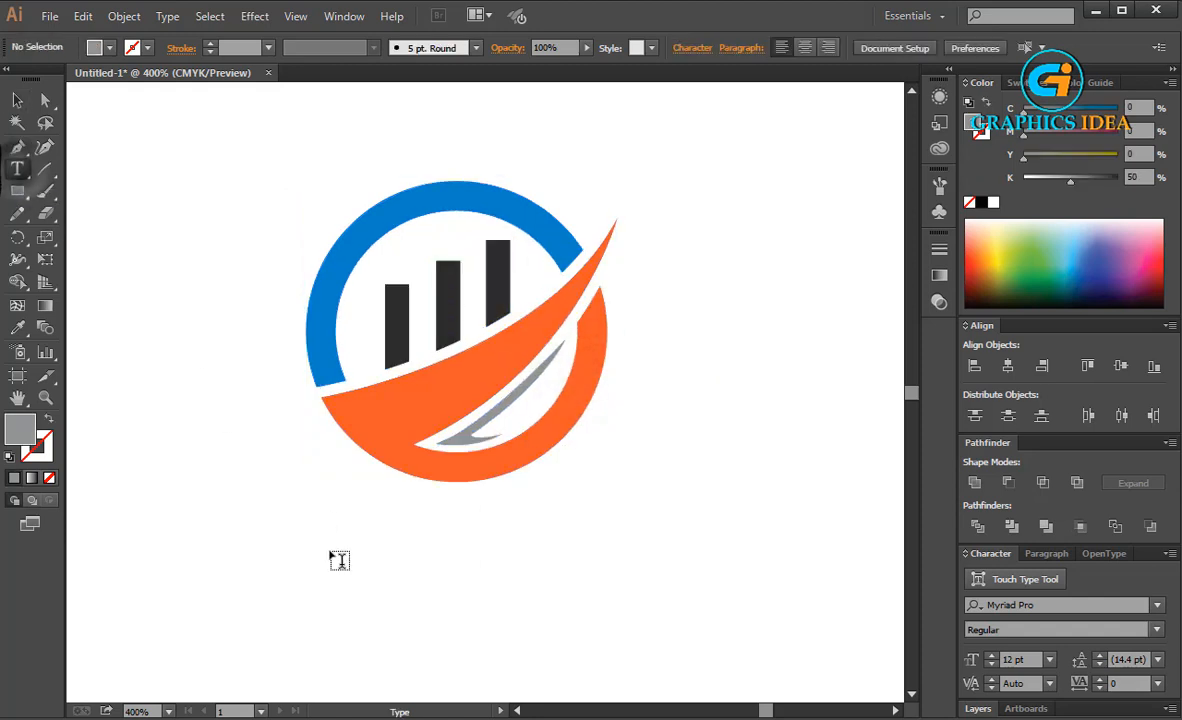
click(282, 528)
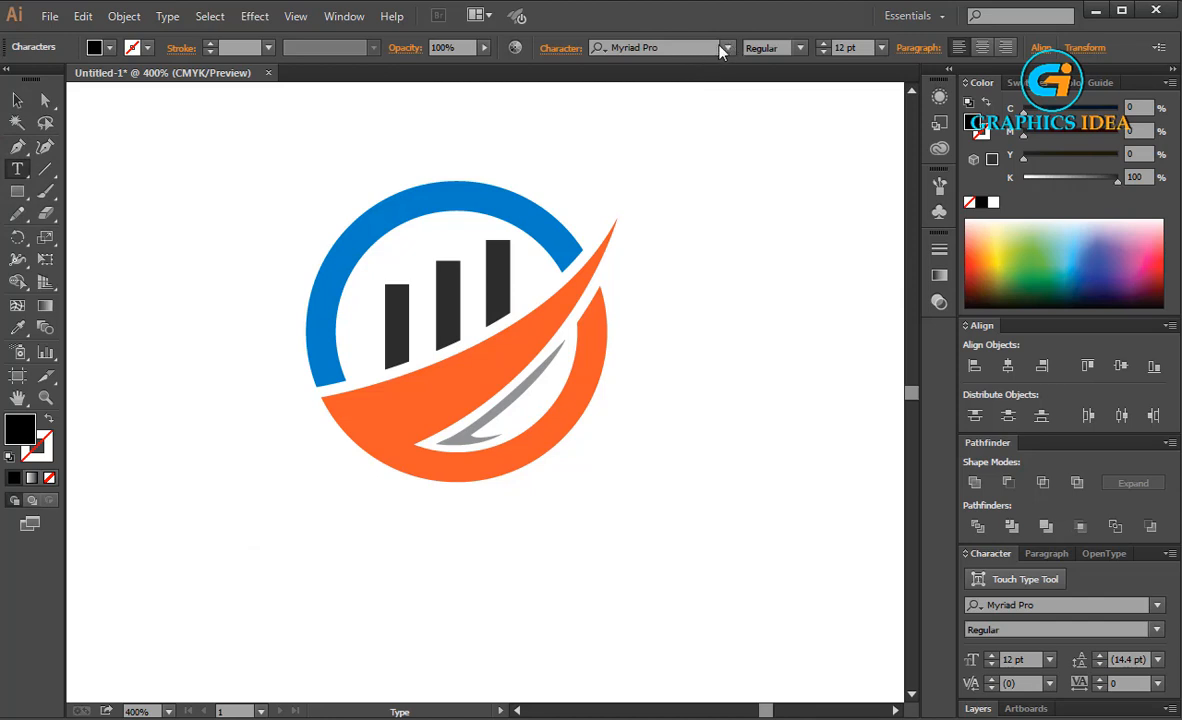
click(881, 47)
click(892, 240)
text(Compnay)
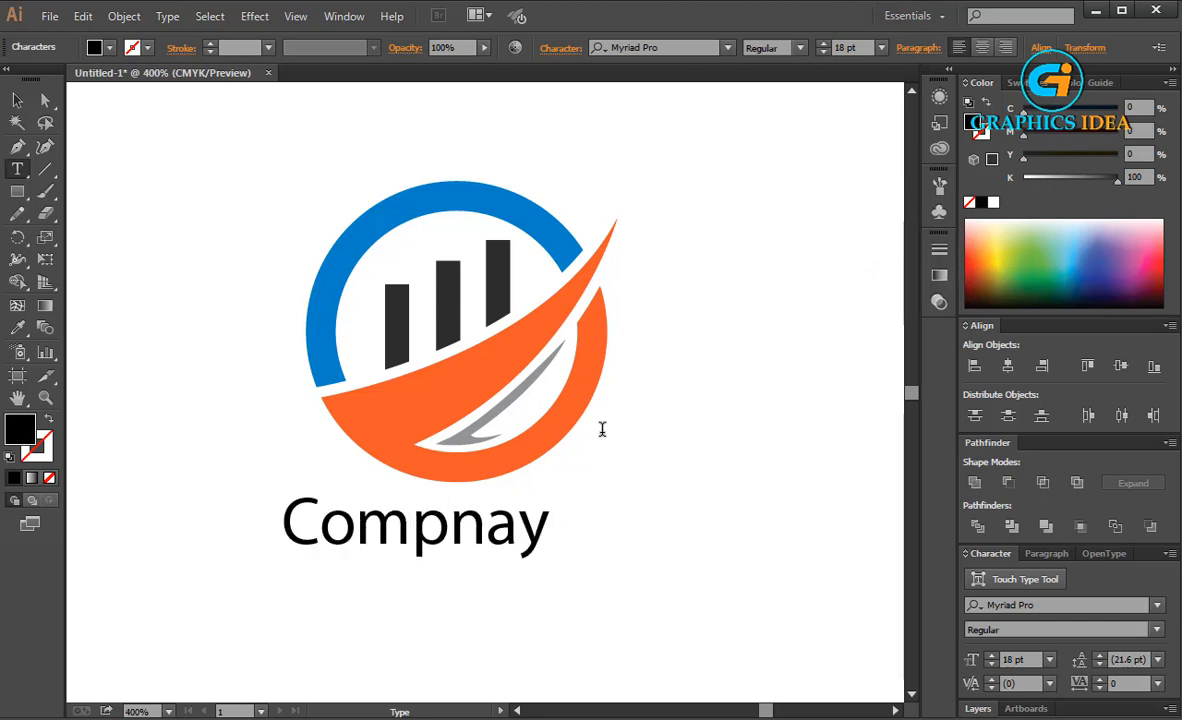
text( Nam)
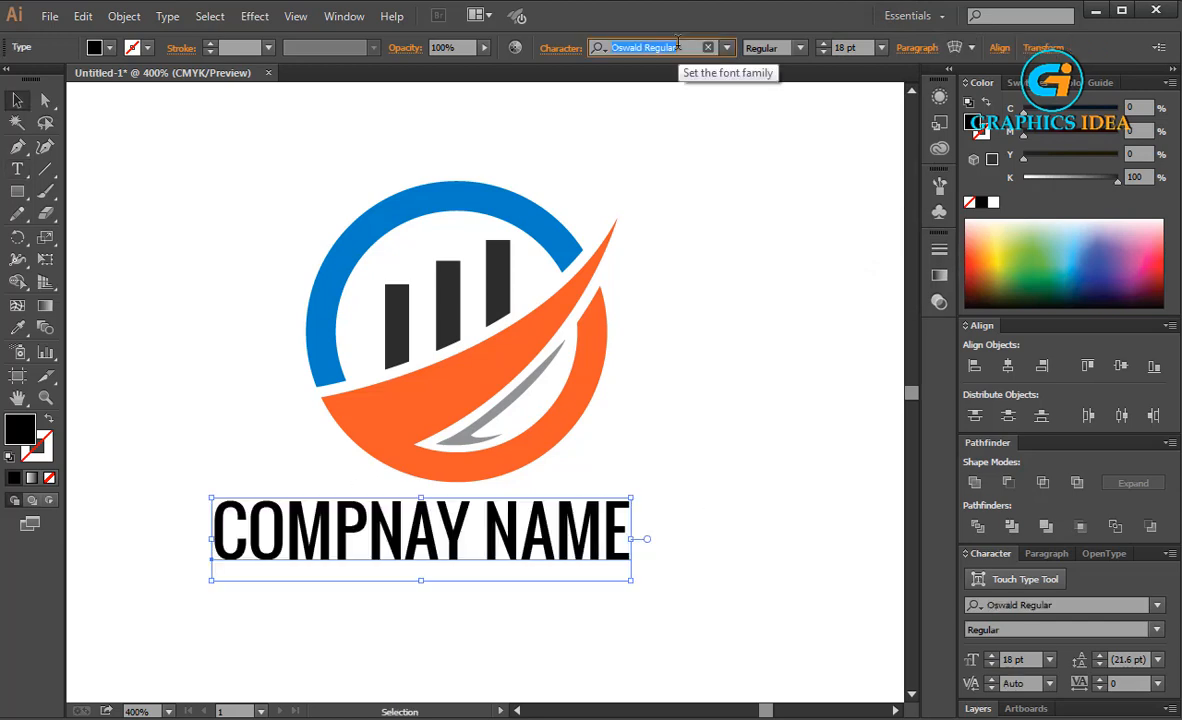
Set the company name text in uppercase with the Palatino Linotype font in Bold
key(Down)
key(Down)
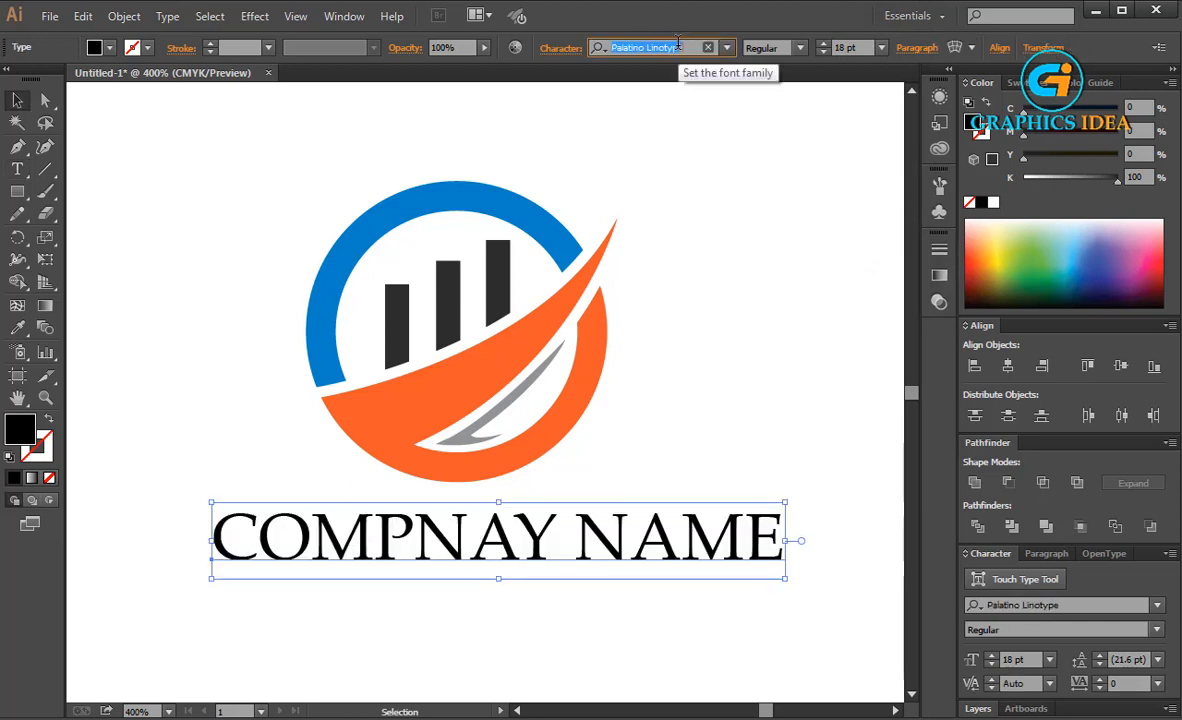
click(797, 47)
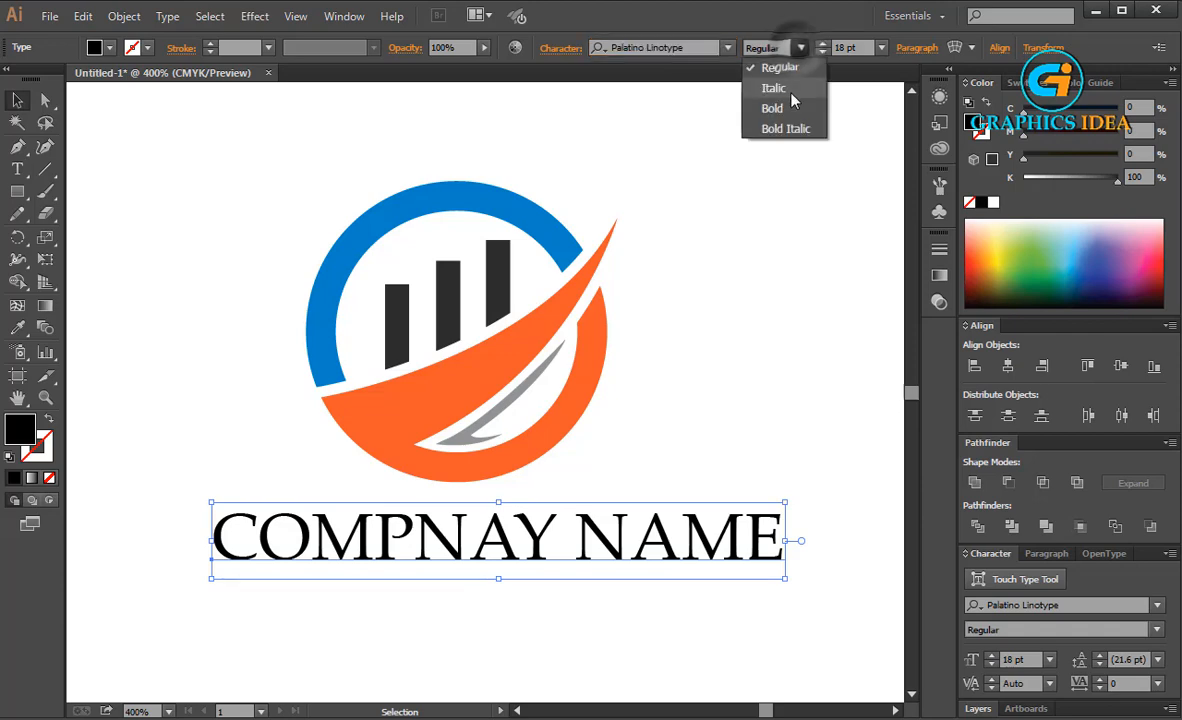
click(775, 110)
Centre the company name beneath the logo and enlarge it to about 19.5 pt
drag(692, 545, 648, 568)
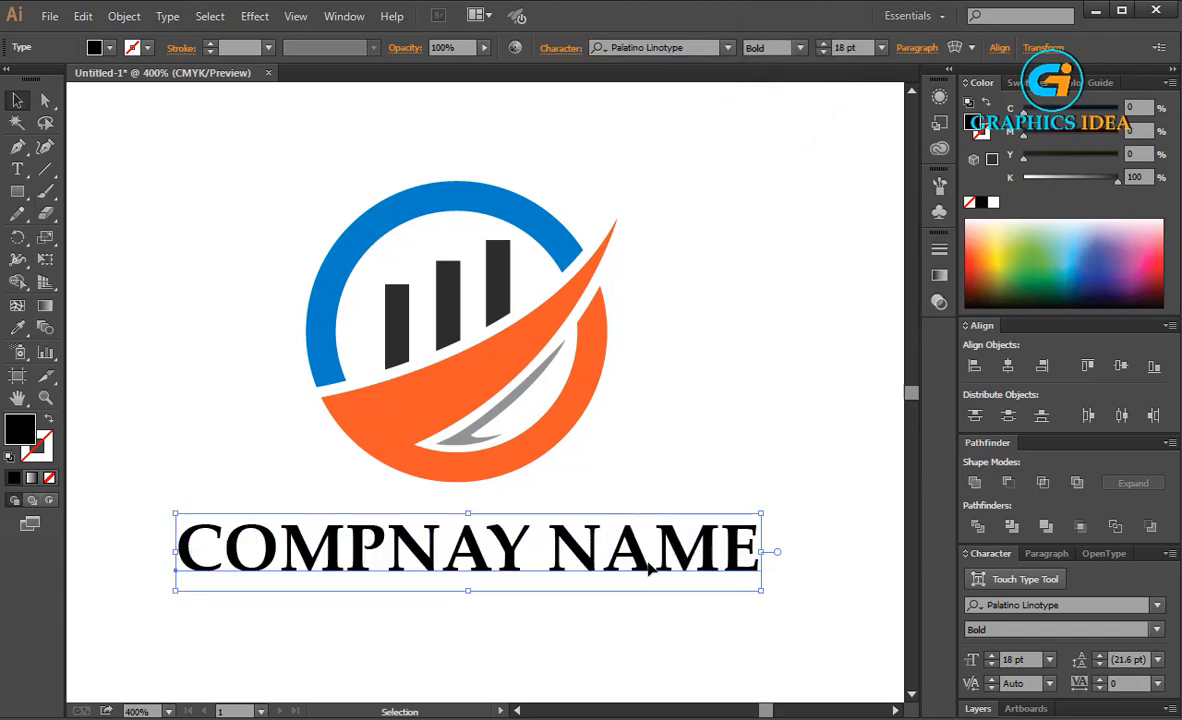
drag(761, 592, 698, 553)
click(558, 591)
Colour the word "COMPNAY" with the blue sampled from the ring arc
click(18, 188)
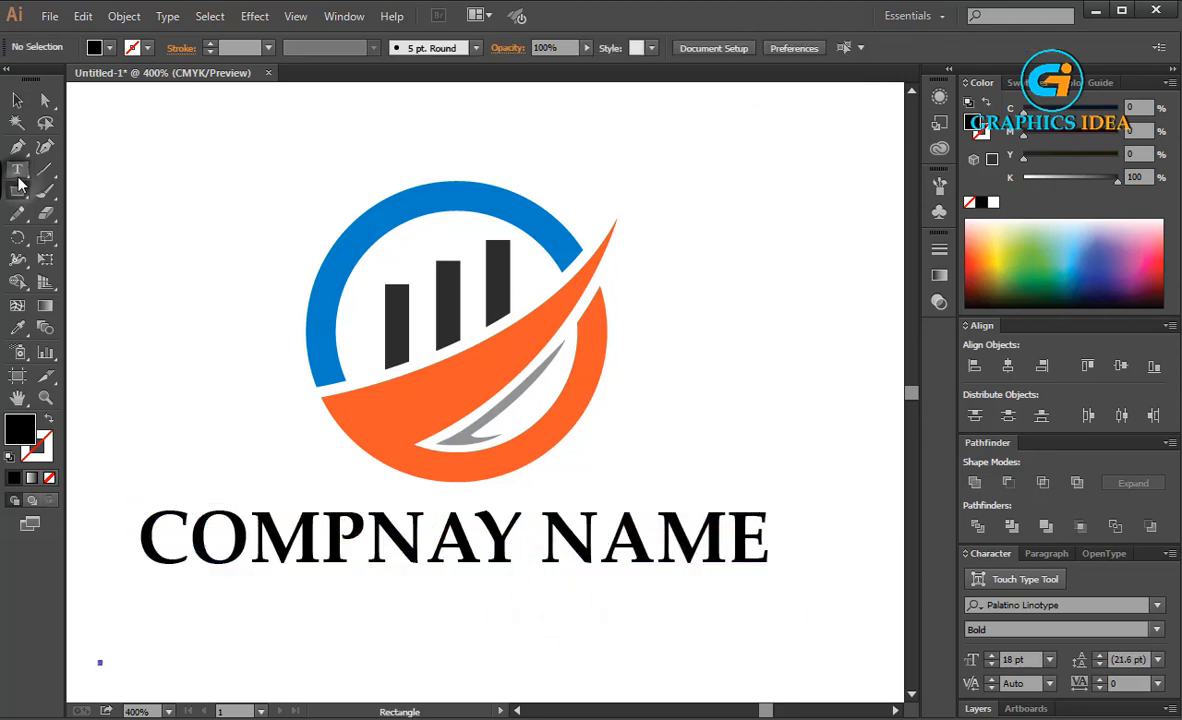
click(17, 171)
drag(521, 540, 138, 540)
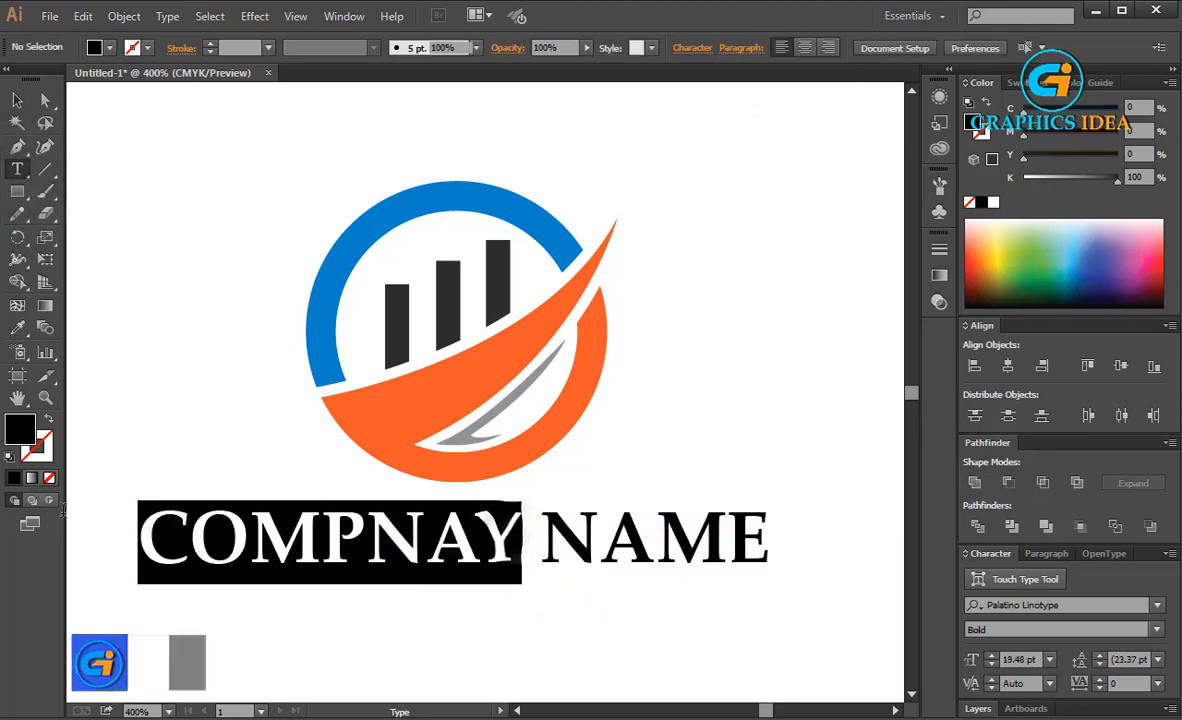
click(18, 328)
click(325, 266)
key(Escape)
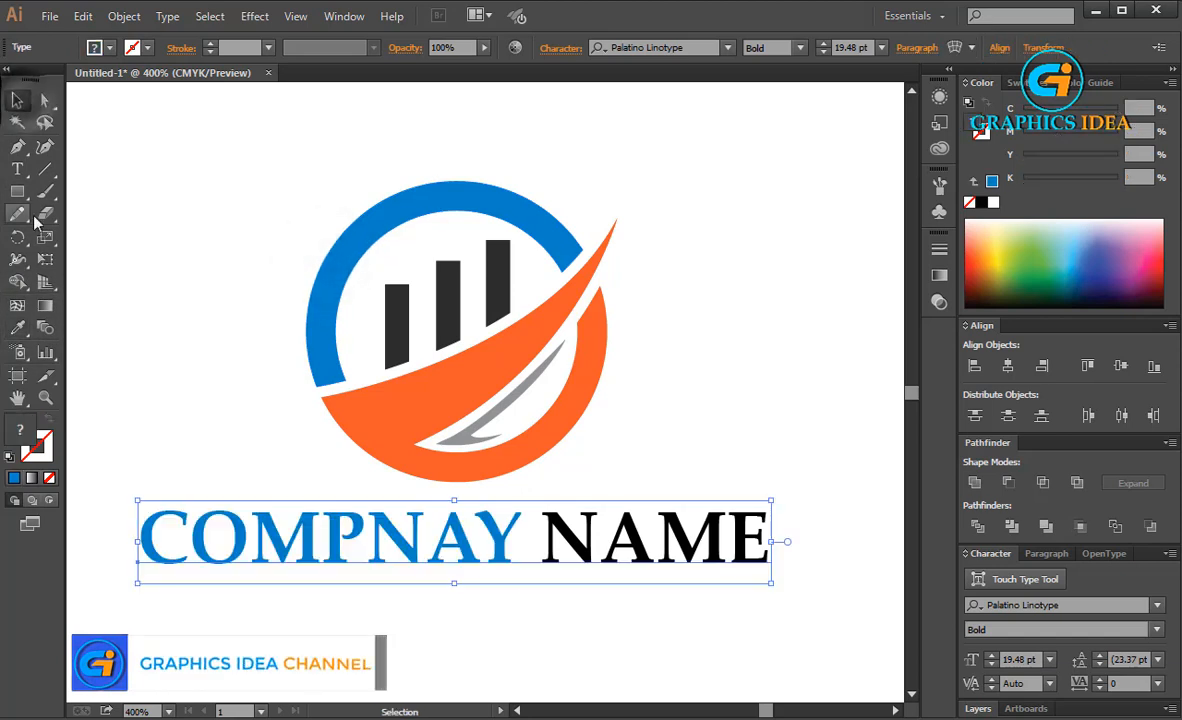
Colour the word "NAME" with the orange sampled from the swoosh
key(t)
drag(537, 540, 770, 541)
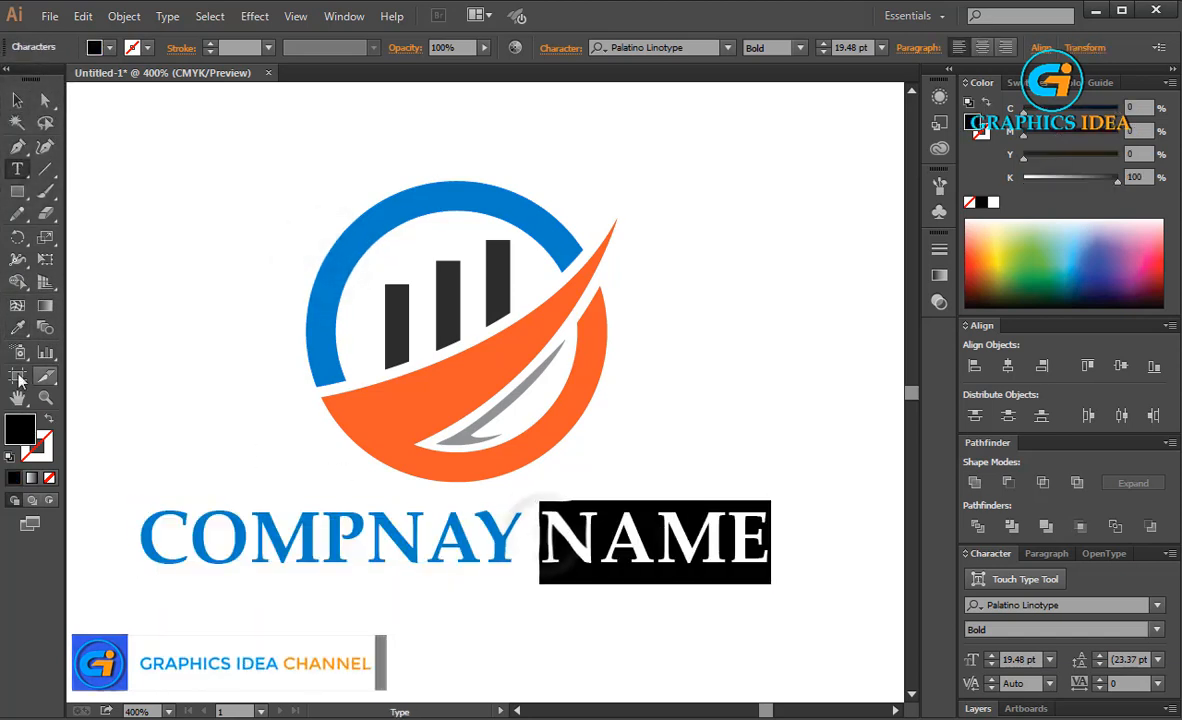
click(18, 328)
click(470, 350)
key(Escape)
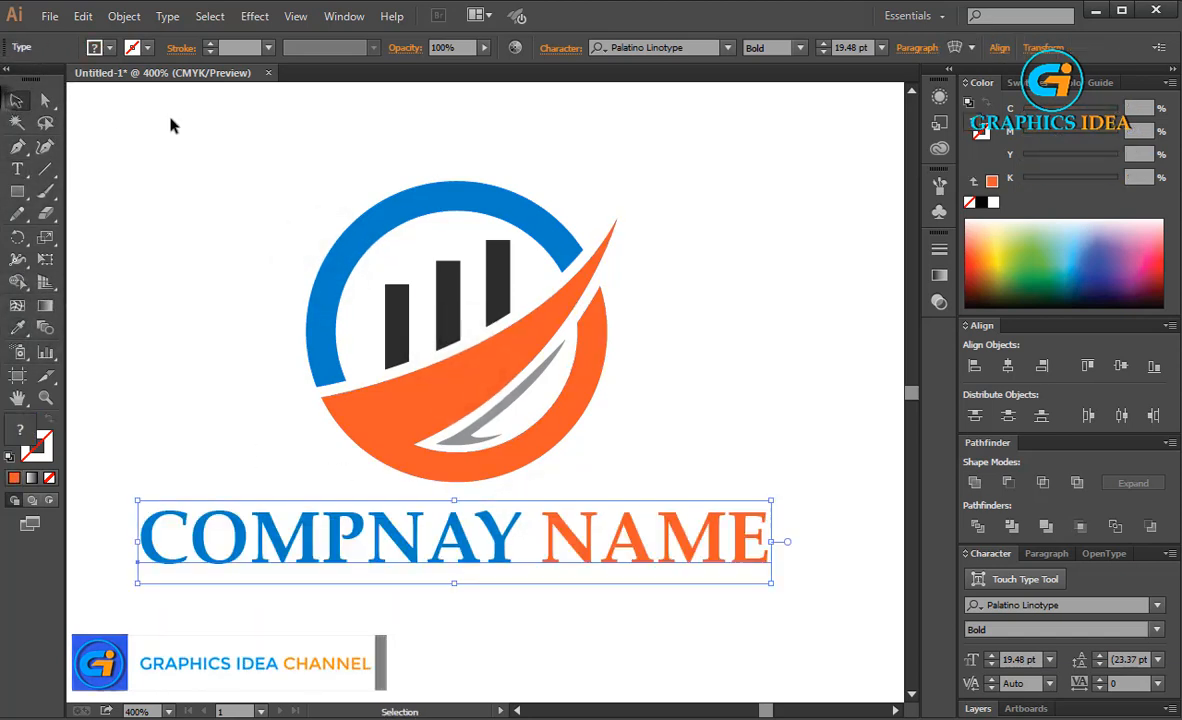
Group the logo mark and the company name text together
click(172, 117)
drag(225, 185, 615, 565)
right_click(485, 375)
click(528, 454)
click(839, 314)
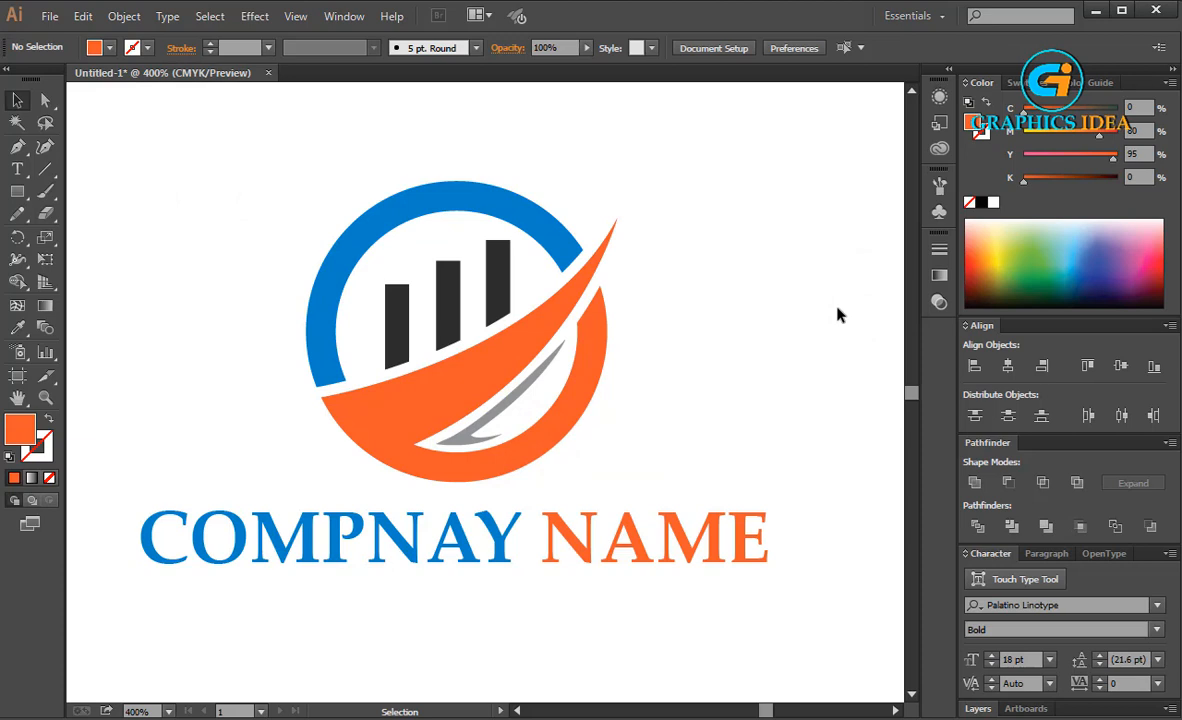
scroll(839, 314, down, 1)
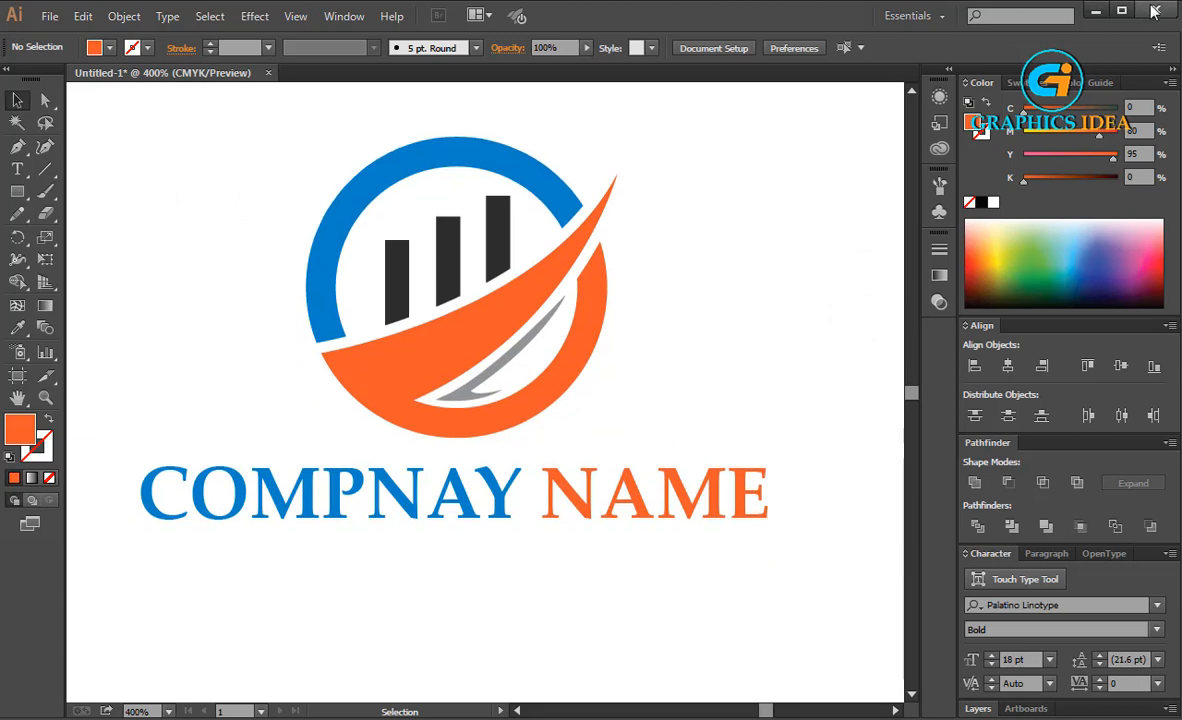